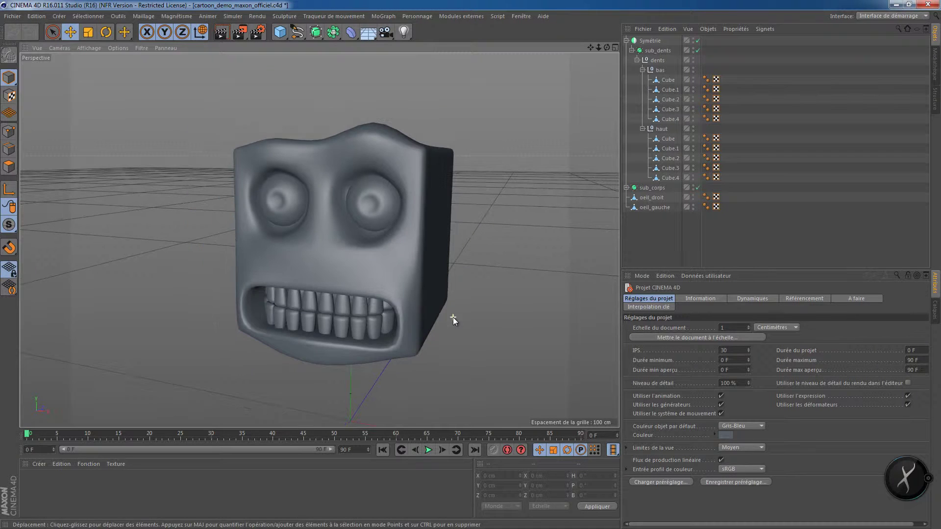
Step: Add a cylinder for the leg and reduce it to a radius of about 18.6 cm and a height of about 166 cm
alt+drag(452, 317, 424, 282)
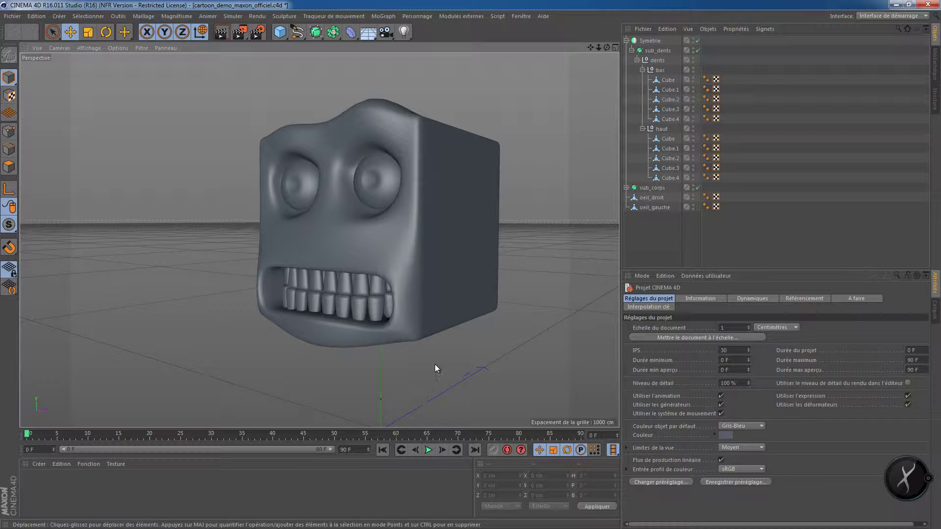
click(280, 32)
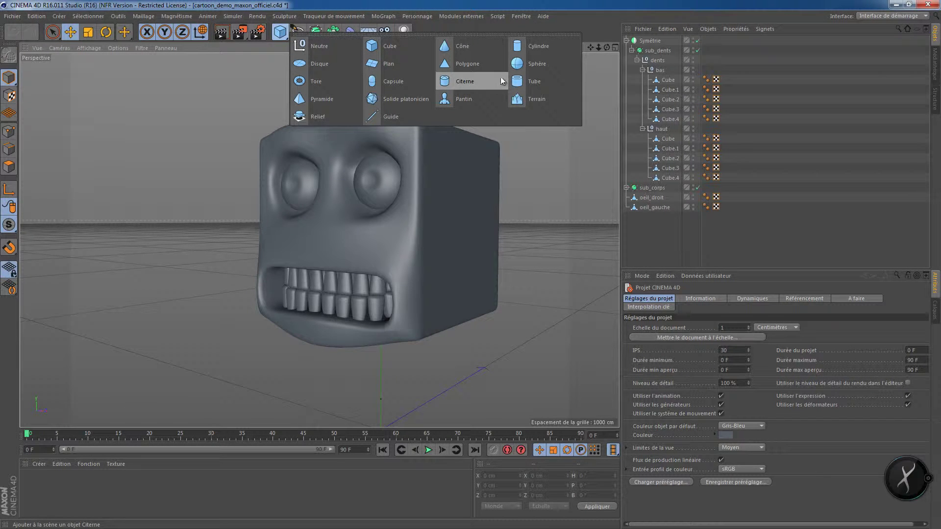
click(526, 47)
alt+drag(487, 241, 476, 289)
alt+right_drag(475, 285, 464, 290)
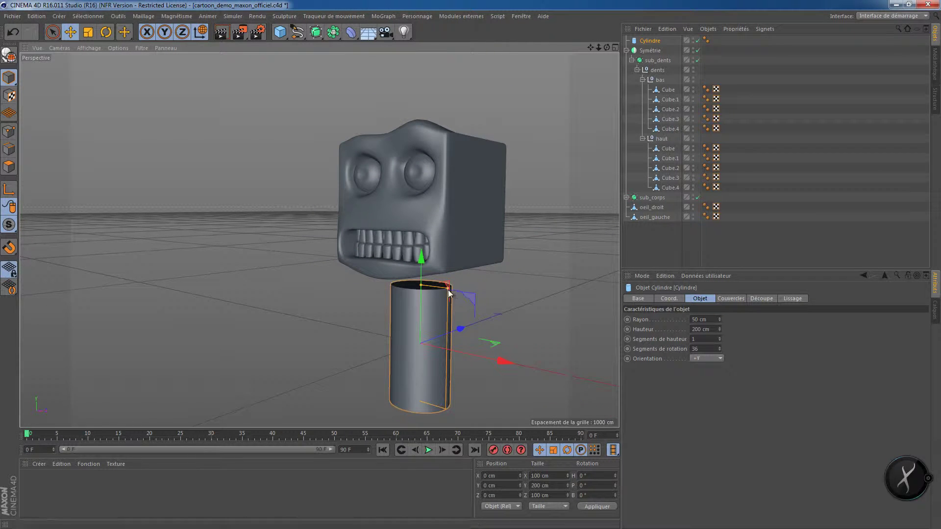
drag(447, 290, 433, 289)
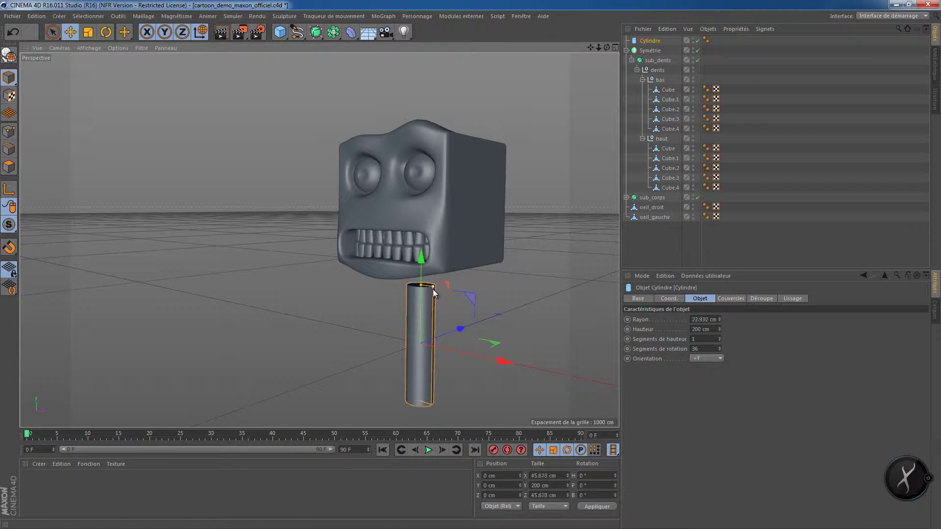
mouse_move(470, 316)
alt+mouse_down()
mouse_move(487, 298)
mouse_move(459, 320)
alt+mouse_up()
scroll(486, 298, up, 3)
drag(396, 279, 378, 294)
alt+drag(500, 307, 483, 290)
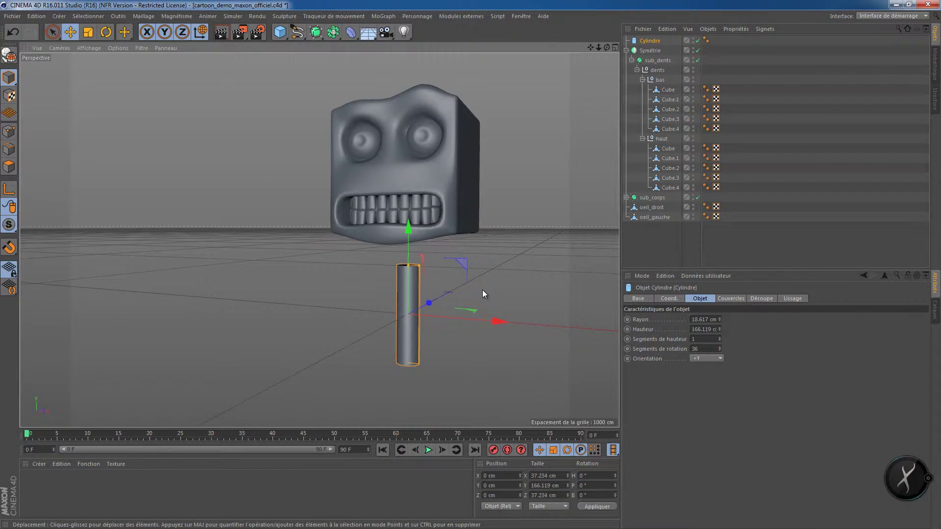
Step: Move the leg cylinder under one side of the body, to about X 50 cm and Y 46 cm
drag(505, 323, 535, 324)
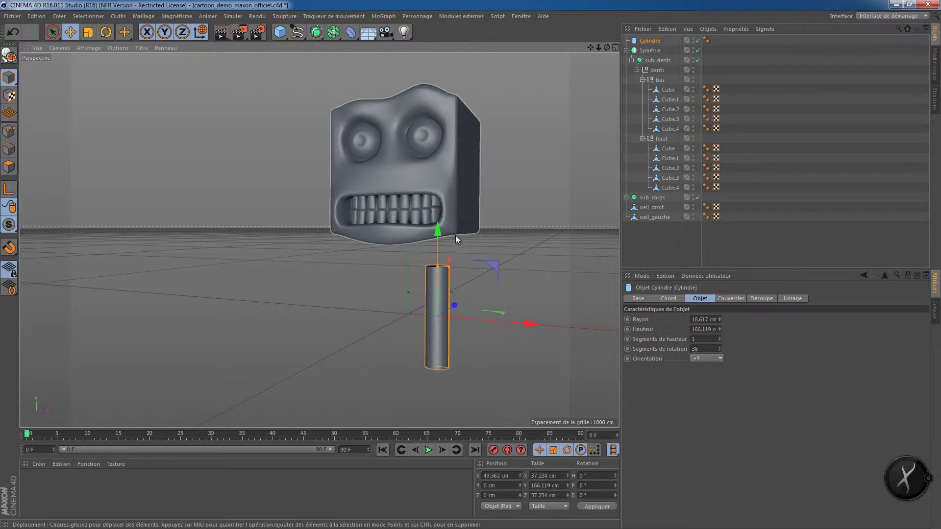
drag(437, 233, 474, 225)
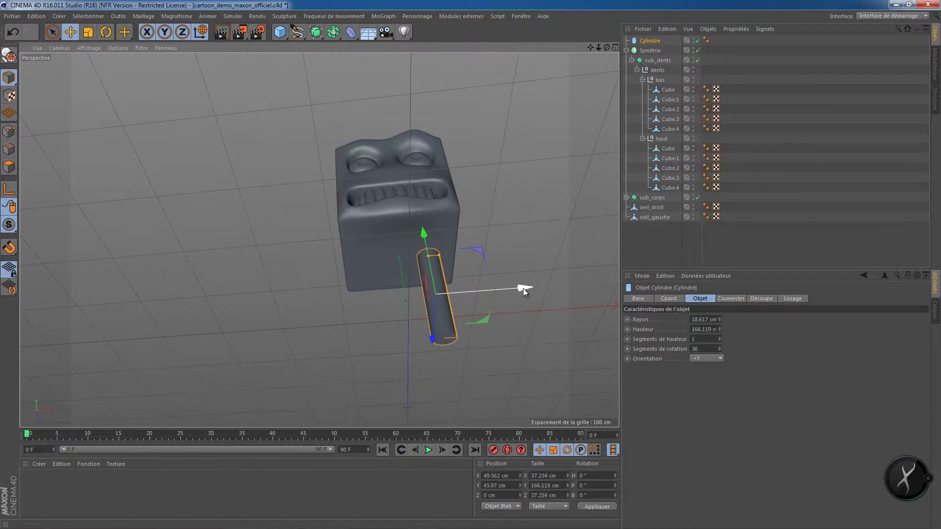
drag(522, 289, 484, 322)
scroll(499, 272, up, 5)
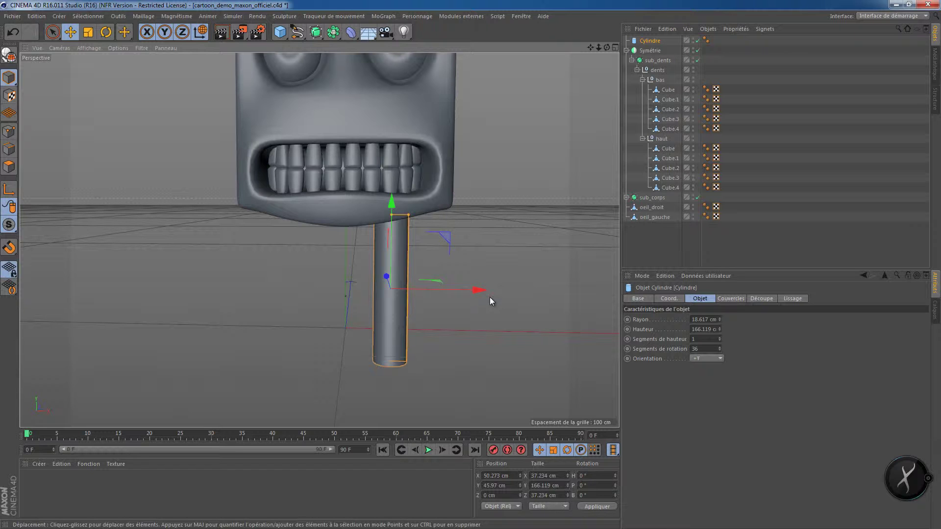
alt+drag(479, 253, 522, 241)
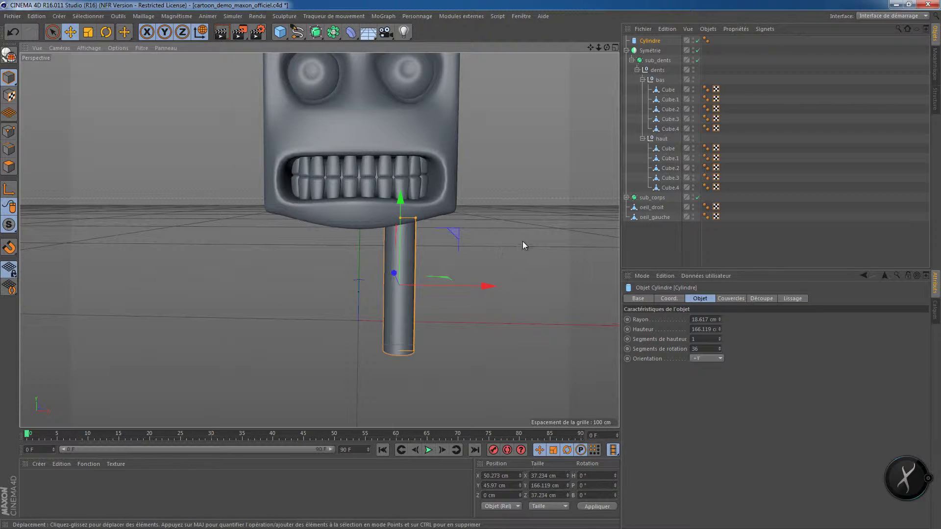
alt+middle_drag(536, 223, 459, 306)
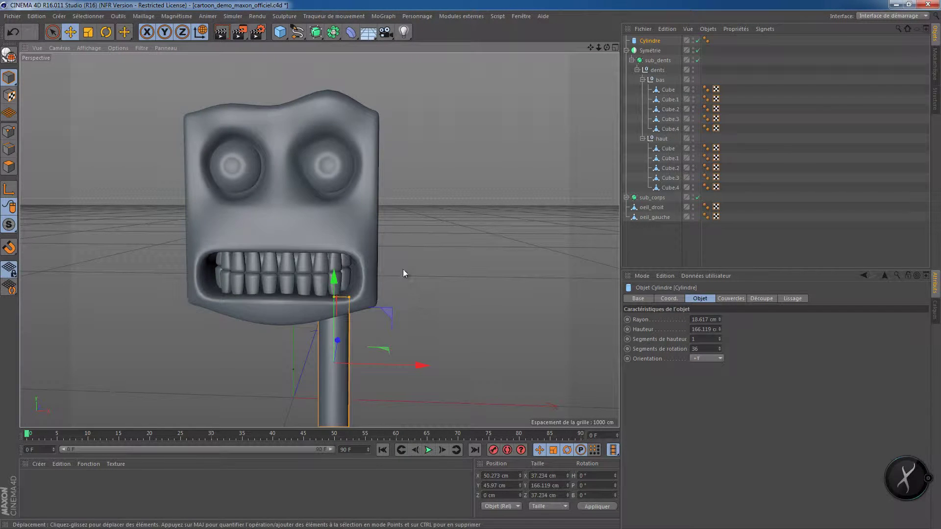
Step: Add a second cylinder with a radius of about 15.9 cm and height of about 267 cm, placed beside the leg at about X 136, Y 39 cm
click(280, 31)
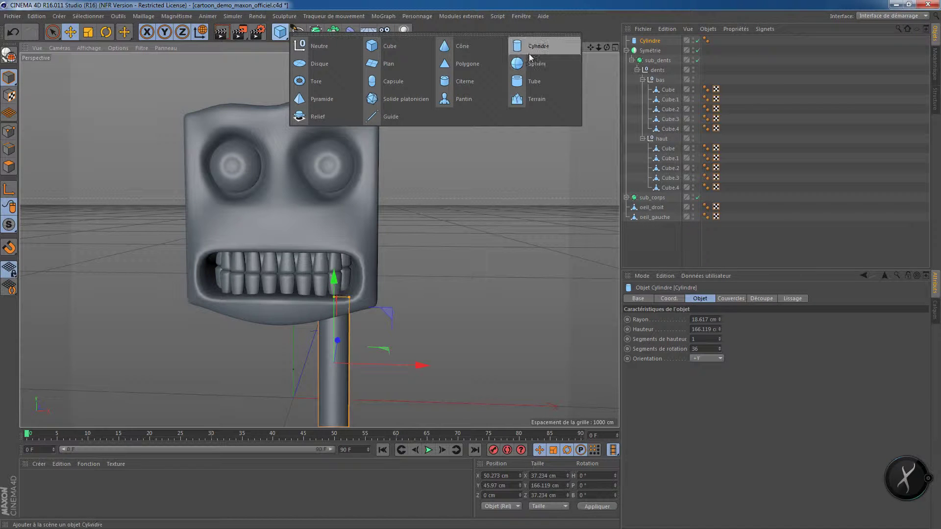
click(529, 57)
scroll(446, 276, down, 2)
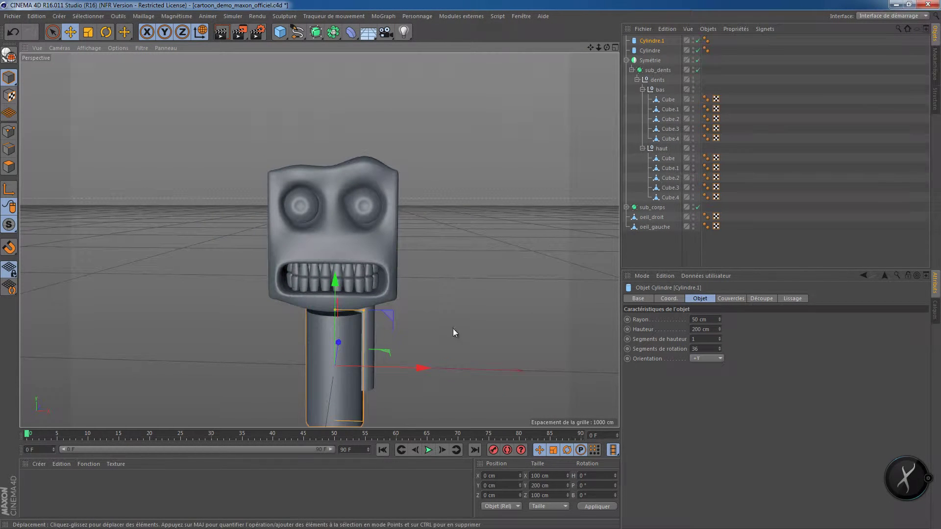
scroll(453, 329, up, 2)
drag(427, 293, 491, 256)
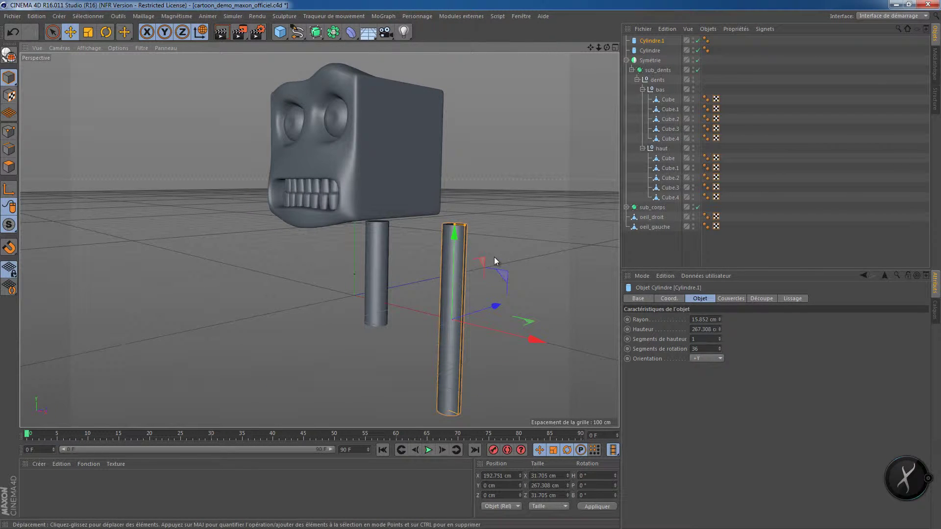
scroll(494, 256, up, 10)
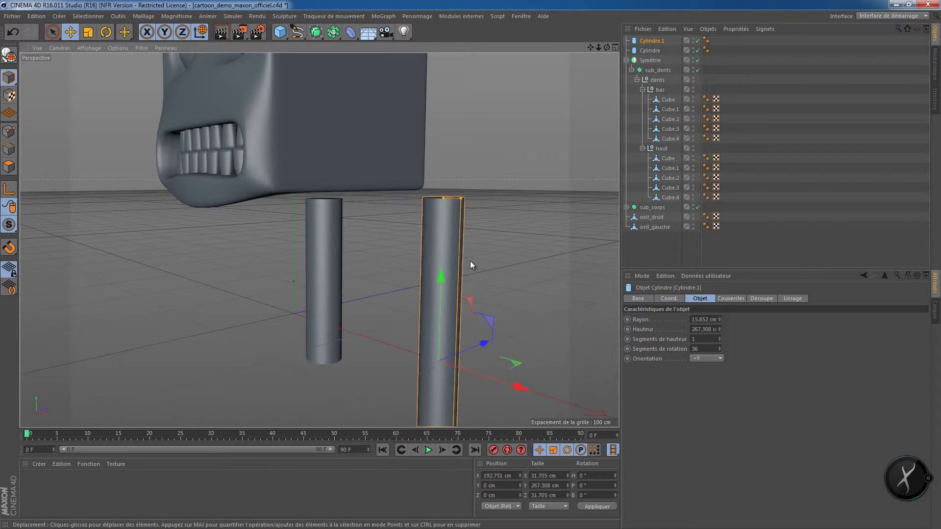
alt+drag(492, 224, 451, 286)
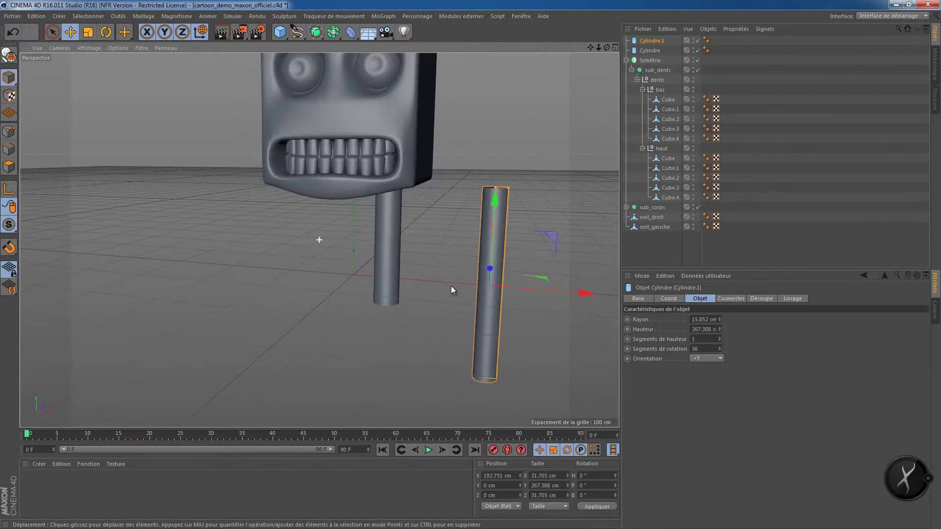
drag(581, 291, 538, 289)
drag(457, 207, 439, 170)
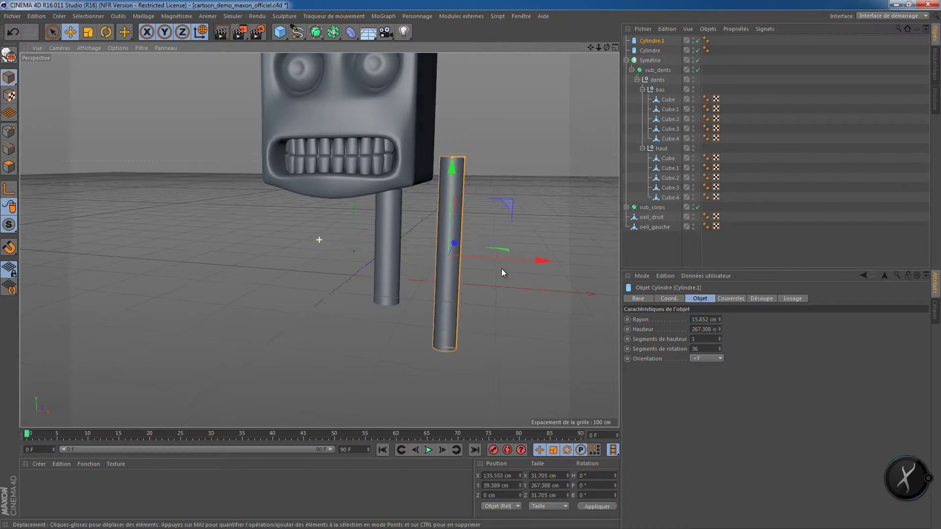
alt+drag(502, 269, 399, 307)
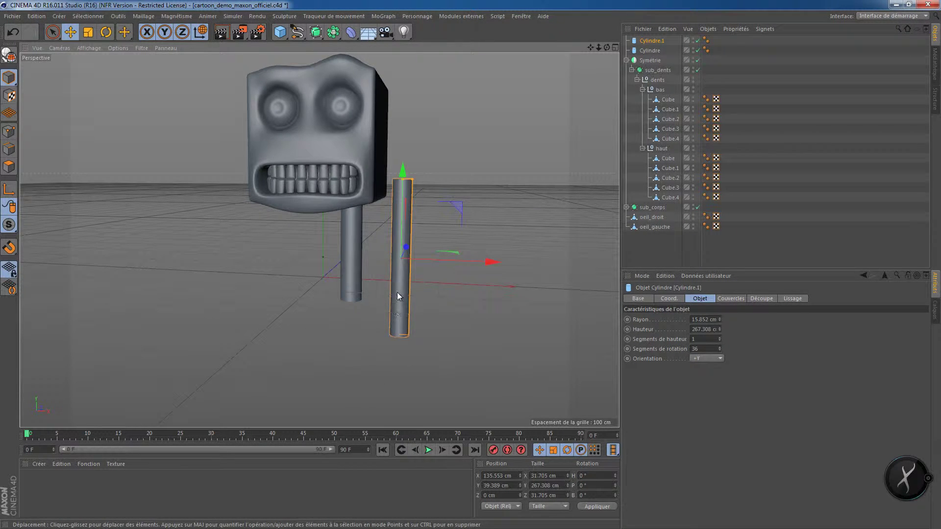
Step: Rotate the second cylinder horizontal by setting its B rotation to 90°
key(r)
drag(447, 237, 426, 211)
key(ctrl+z)
drag(604, 495, 552, 493)
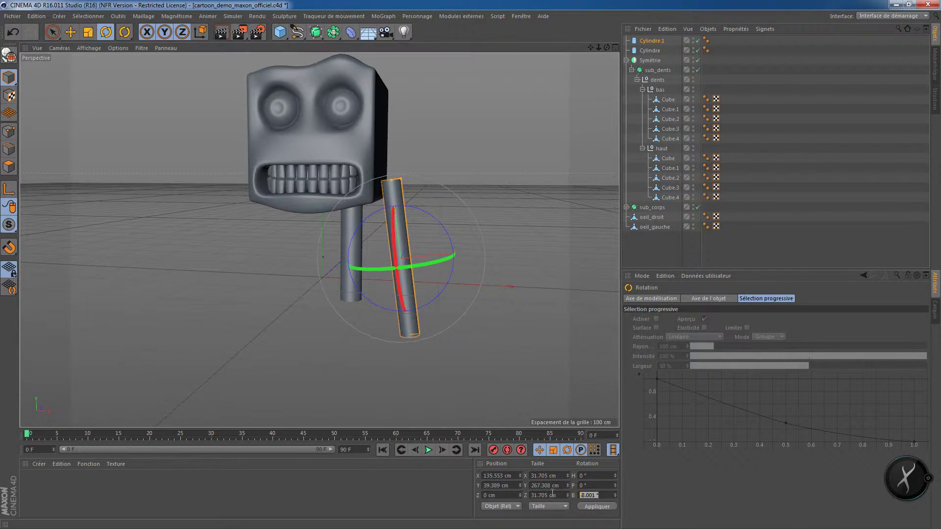
text(90)
key(Return)
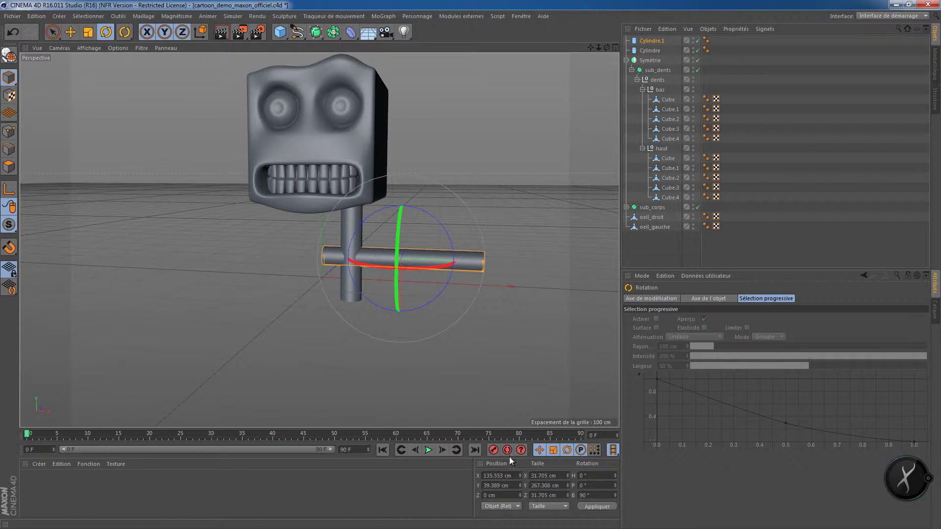
Step: Move the arm cylinder to the body's side at about X 251 cm and Y 191 cm, and thin it to about 28 cm in diameter
key(e)
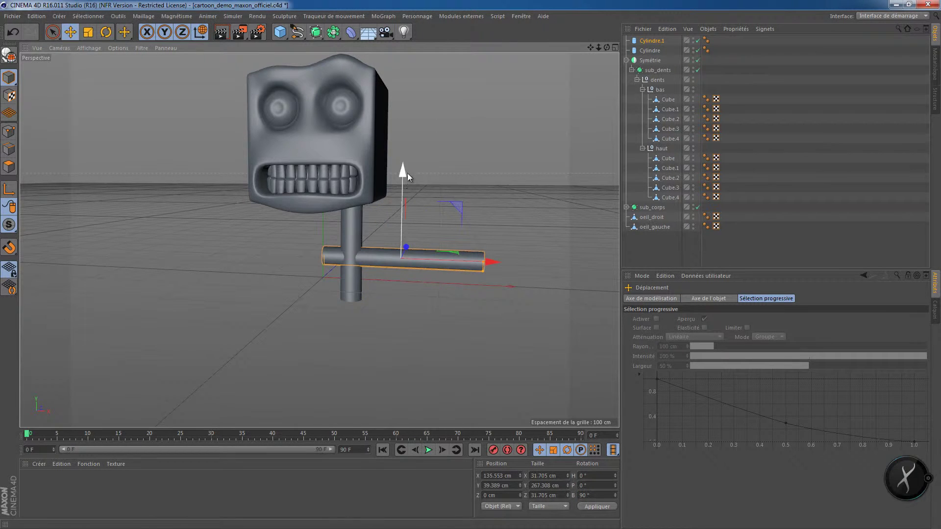
drag(399, 172, 413, 81)
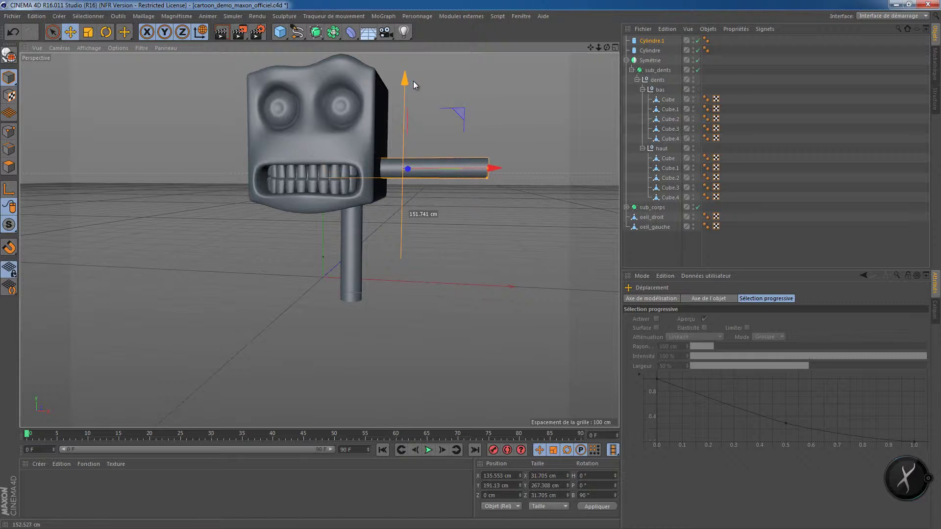
drag(494, 170, 535, 223)
alt+middle_drag(535, 225, 495, 261)
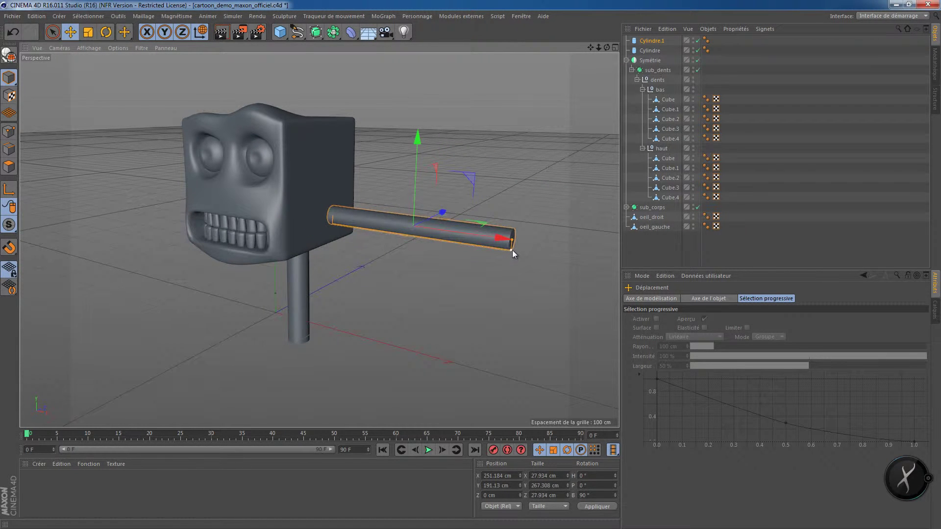
alt+drag(481, 278, 472, 245)
Step: Reduce the leg cylinder's radius to about 16.1 cm
click(310, 301)
scroll(310, 300, up, 2)
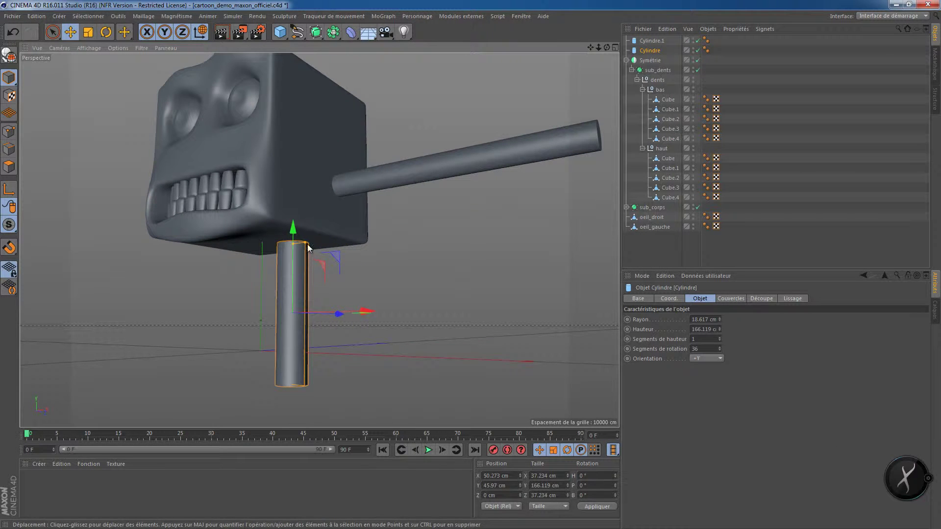
drag(307, 242, 303, 243)
alt+drag(319, 240, 425, 322)
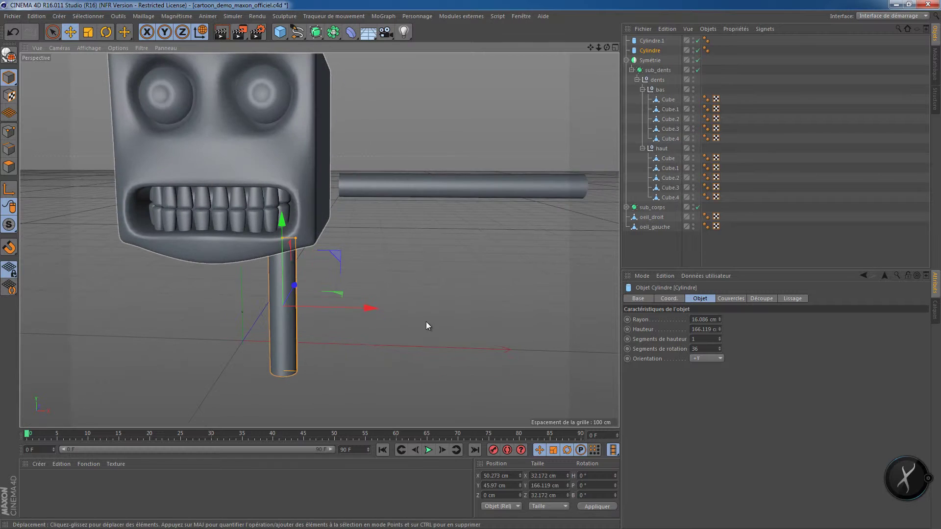
Step: Shift the arm cylinder closer to the body, to about X 245 cm, and reduce its radius to about 13.3 cm
click(448, 190)
drag(543, 185, 538, 186)
alt+drag(528, 217, 400, 250)
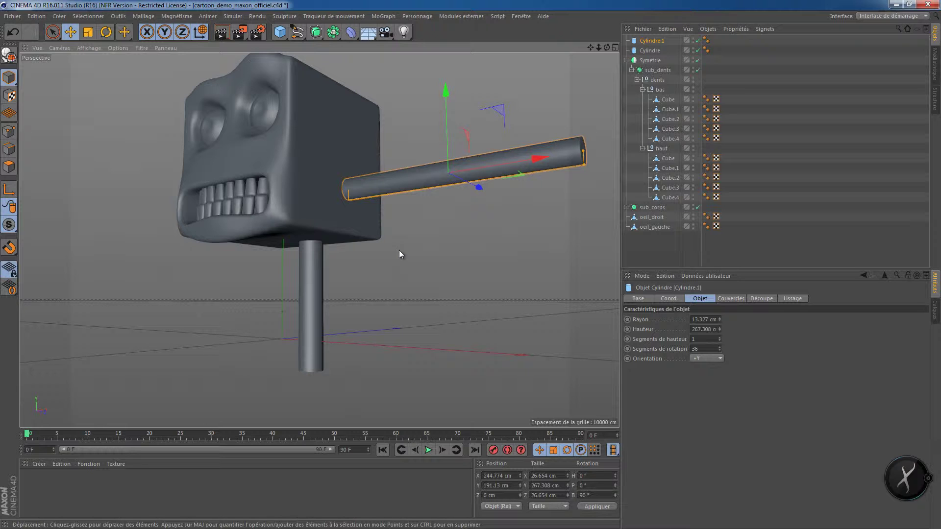
Step: Examine where the arm meets the body and compare the polygon mesh of corps with the arm cylinder's segments
alt+drag(363, 241, 383, 243)
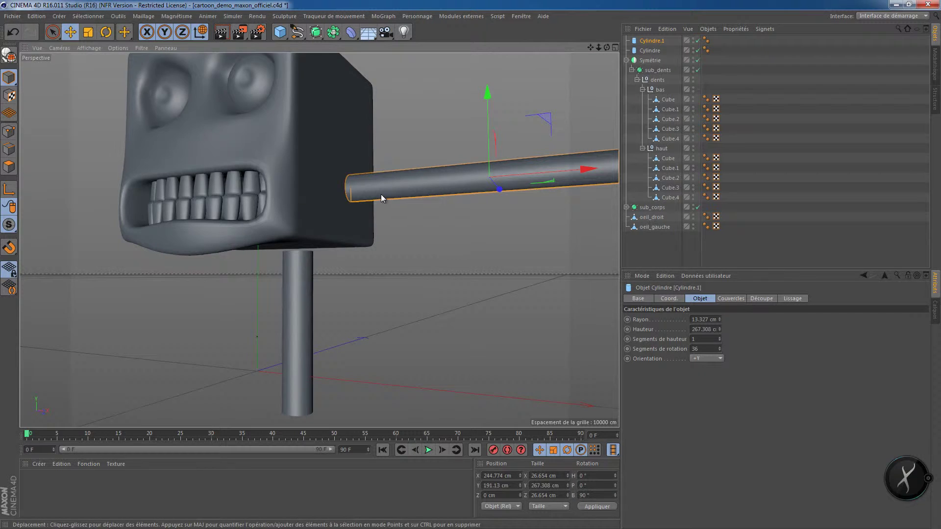
alt+drag(381, 194, 302, 247)
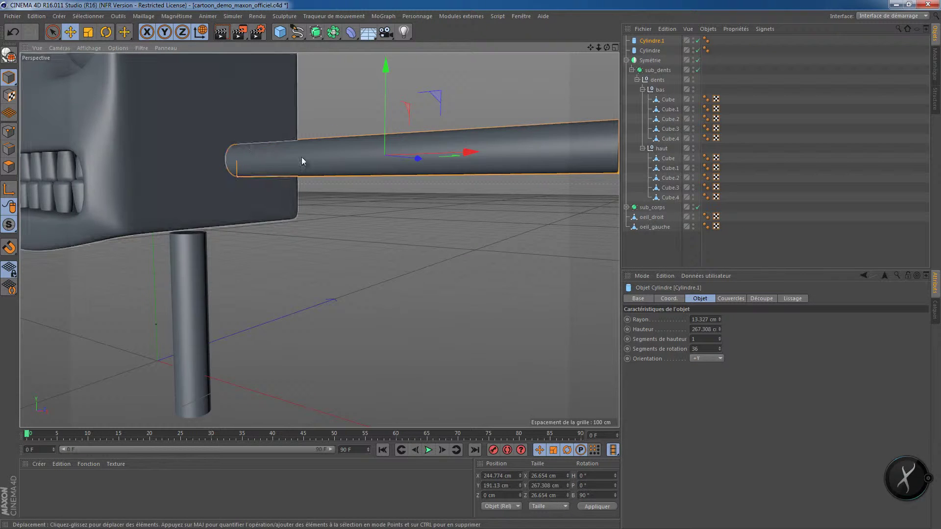
alt+middle_drag(304, 159, 401, 275)
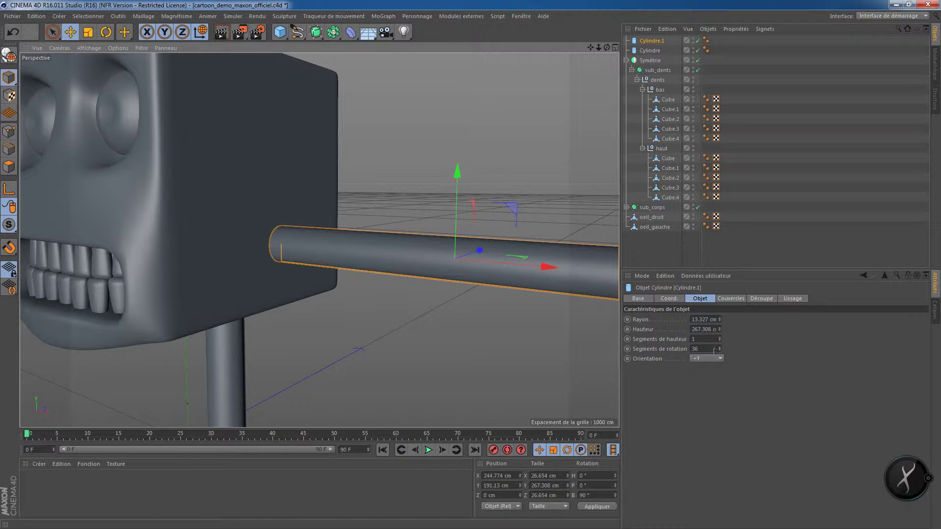
click(224, 185)
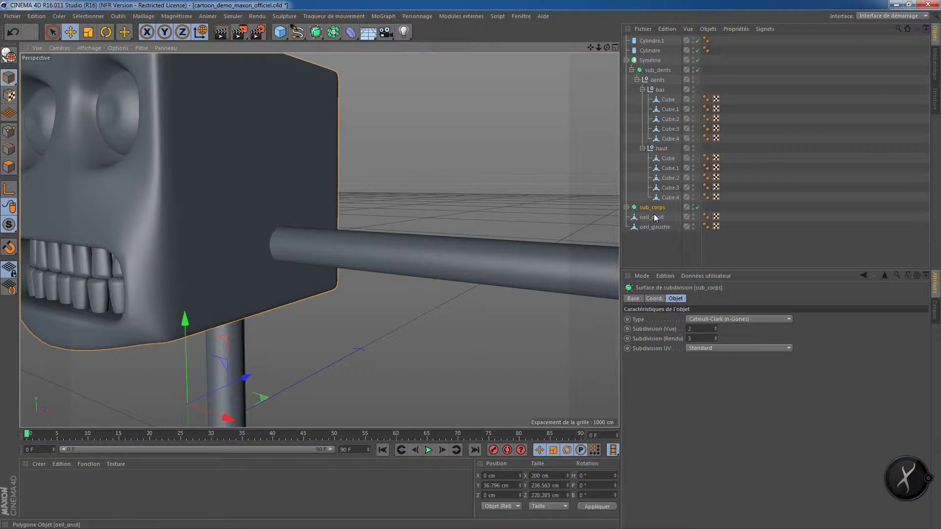
click(627, 208)
click(652, 217)
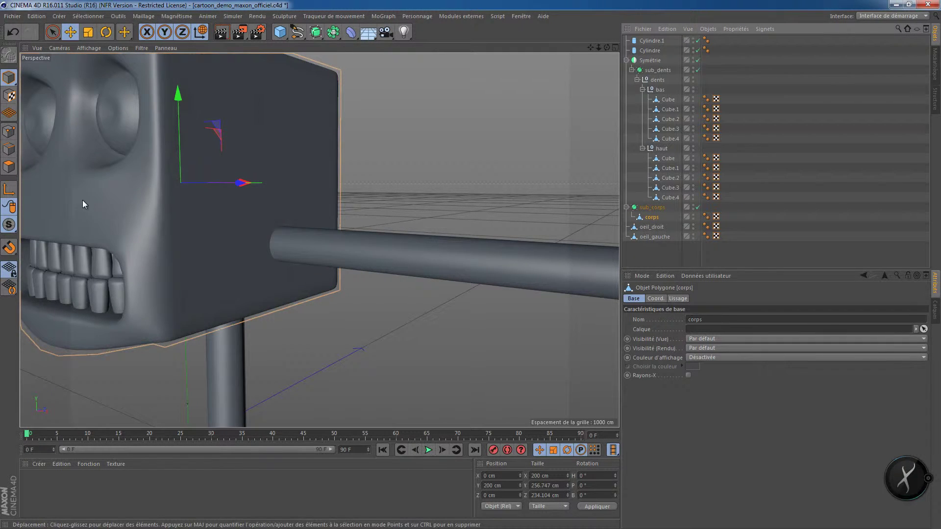
click(9, 167)
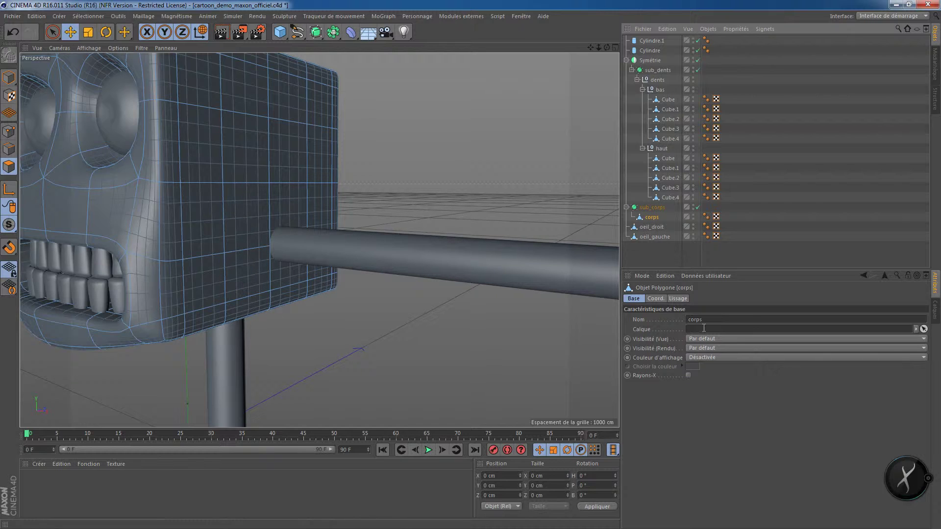
click(661, 42)
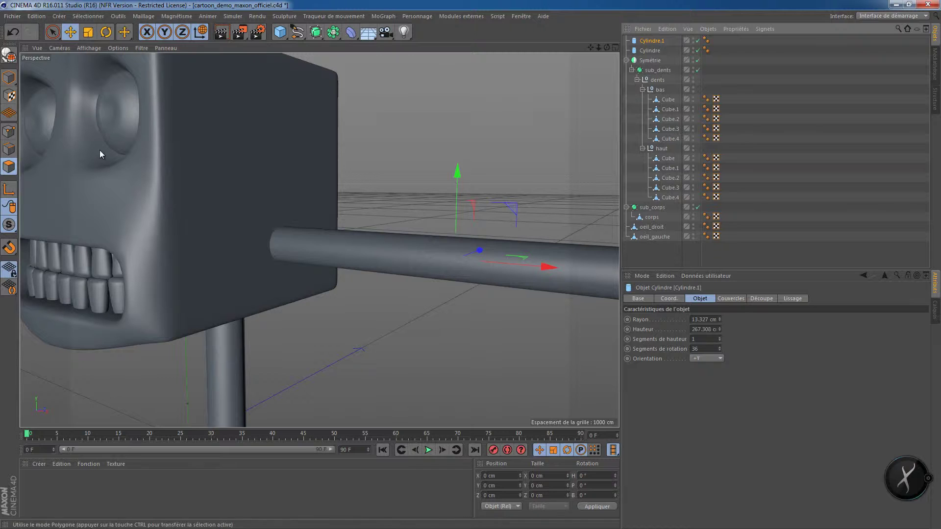
click(9, 78)
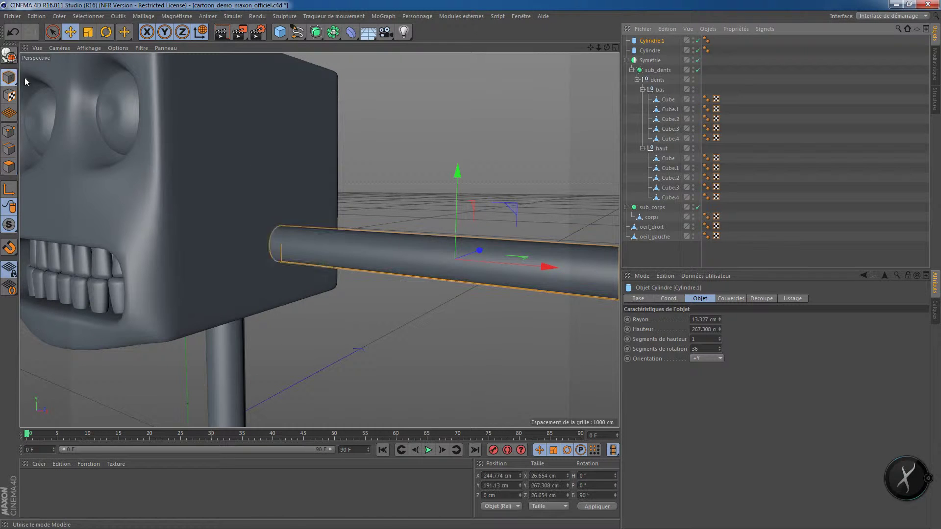
Step: Rename the arm cylinder as bras and the leg cylinder as jambe
double_click(657, 41)
text(bras)
key(Return)
double_click(652, 52)
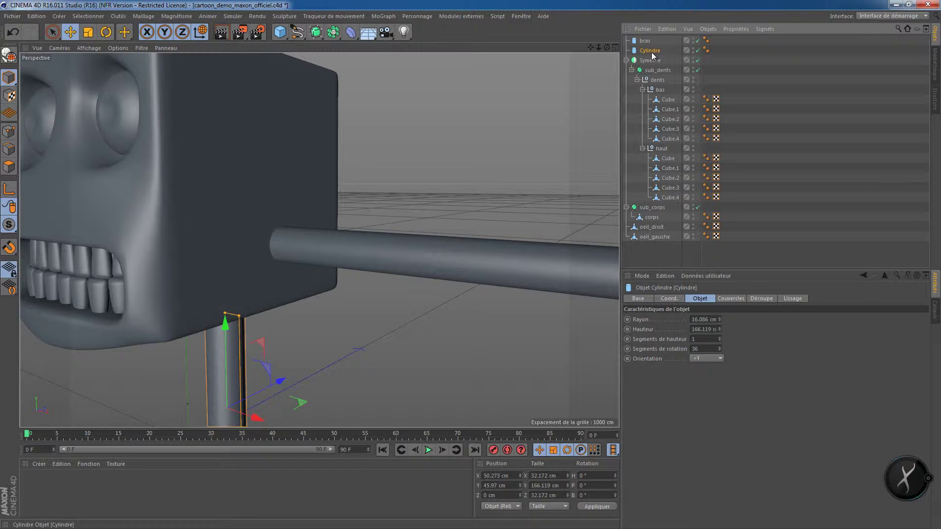
text(jam)
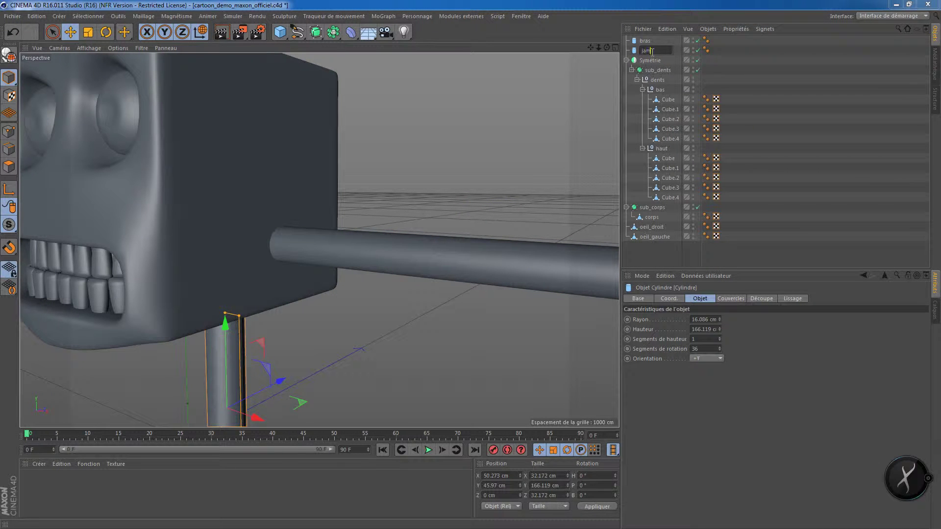
text(be)
key(Return)
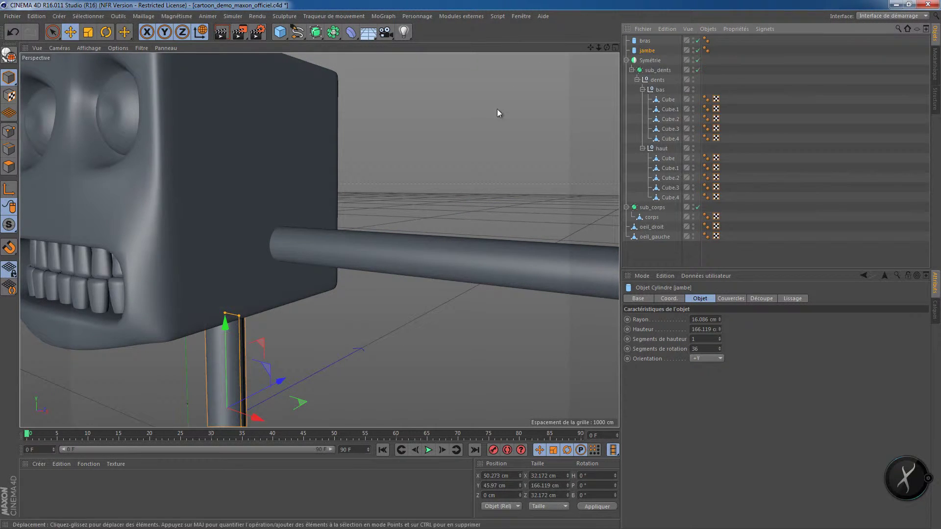
Step: Set the jambe cylinder to 8 rotation segments and 4 height segments
click(701, 350)
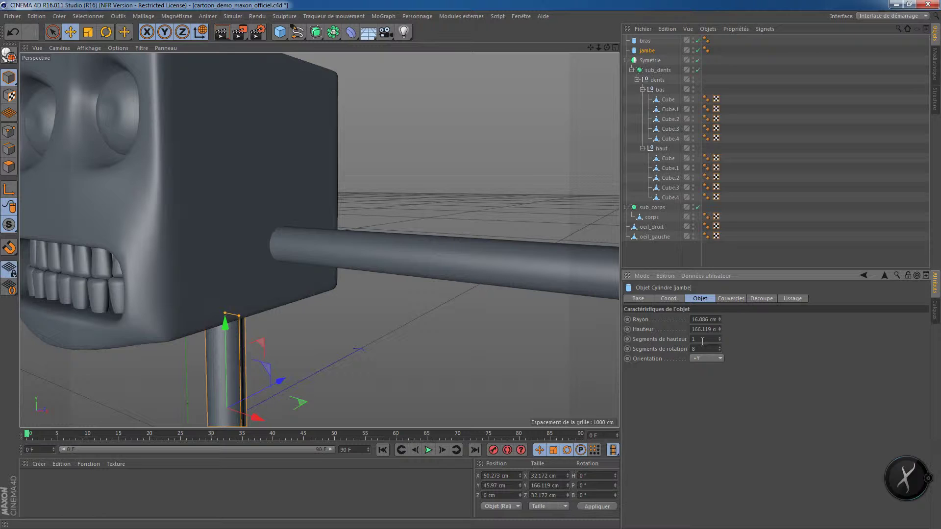
click(702, 341)
text(4)
Step: Set the bras cylinder to 4 height segments and 8 rotation segments
click(645, 41)
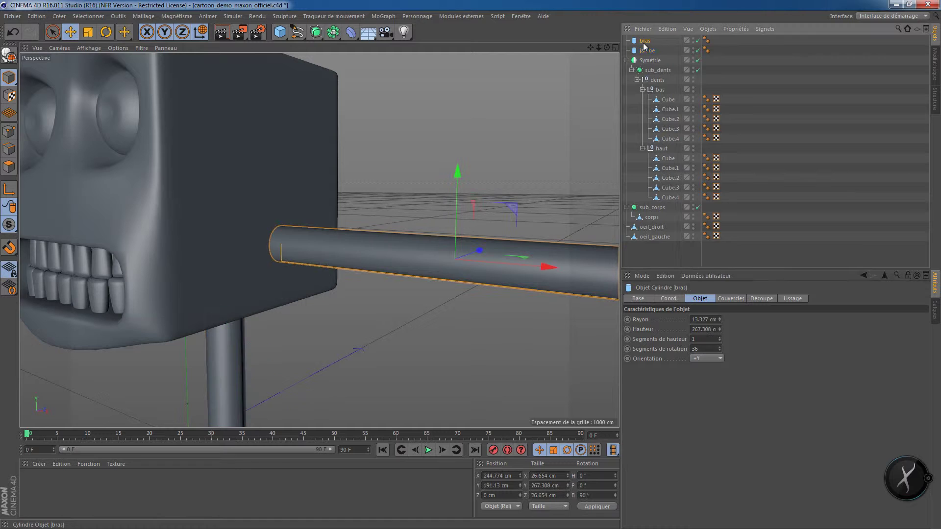
click(708, 338)
text(4)
key(Tab)
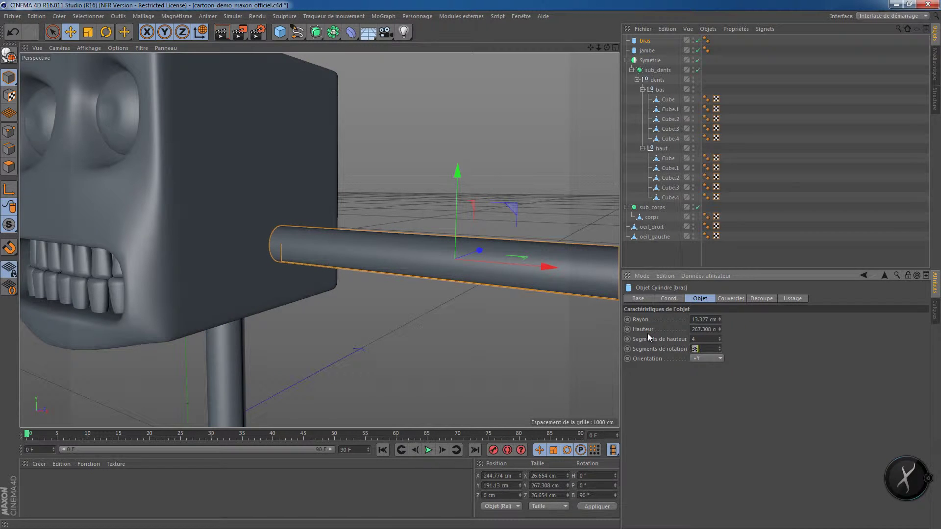
text(8)
key(Return)
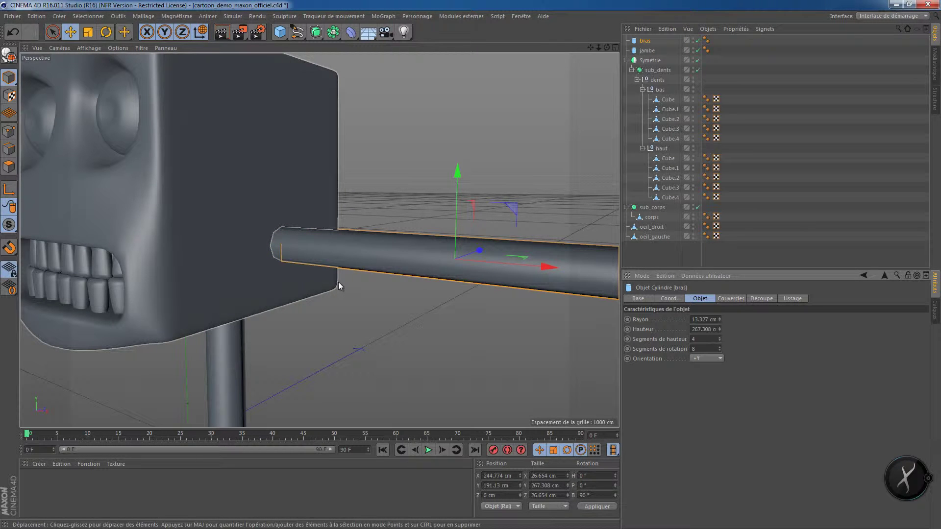
Step: Convert the bras and jambe cylinders together into editable polygon objects
scroll(334, 282, down, 3)
alt+drag(328, 277, 283, 330)
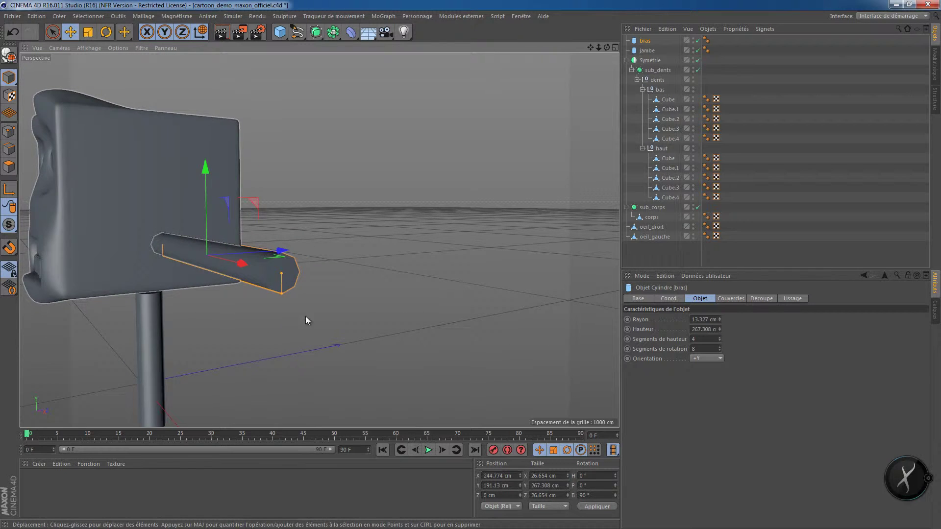
alt+drag(219, 321, 255, 323)
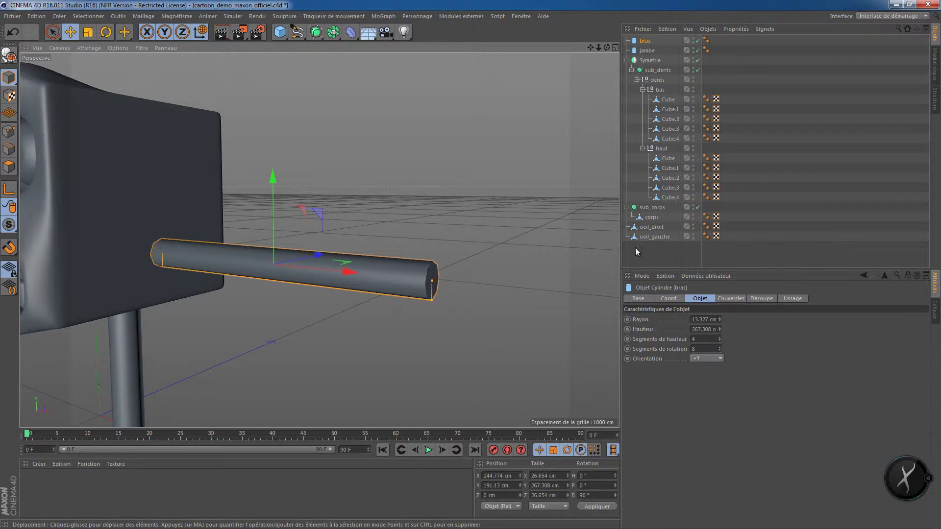
ctrl+click(647, 51)
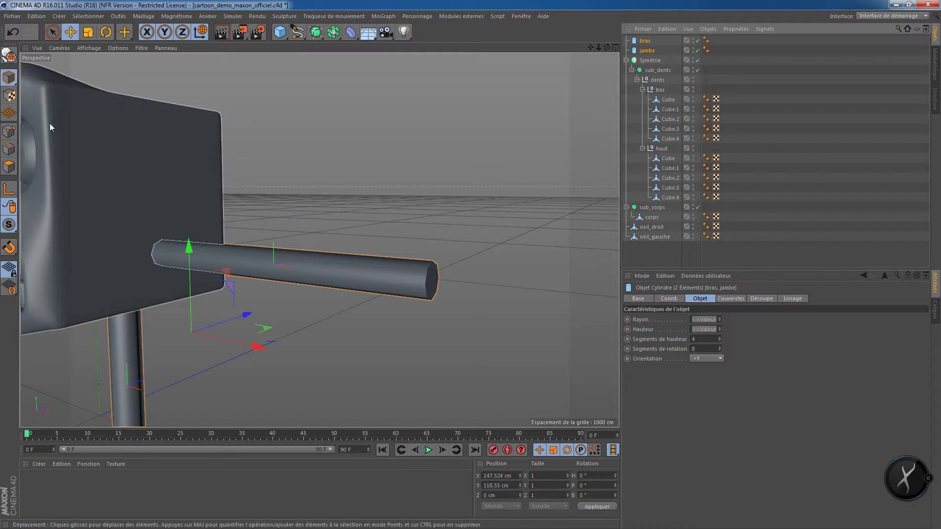
click(14, 60)
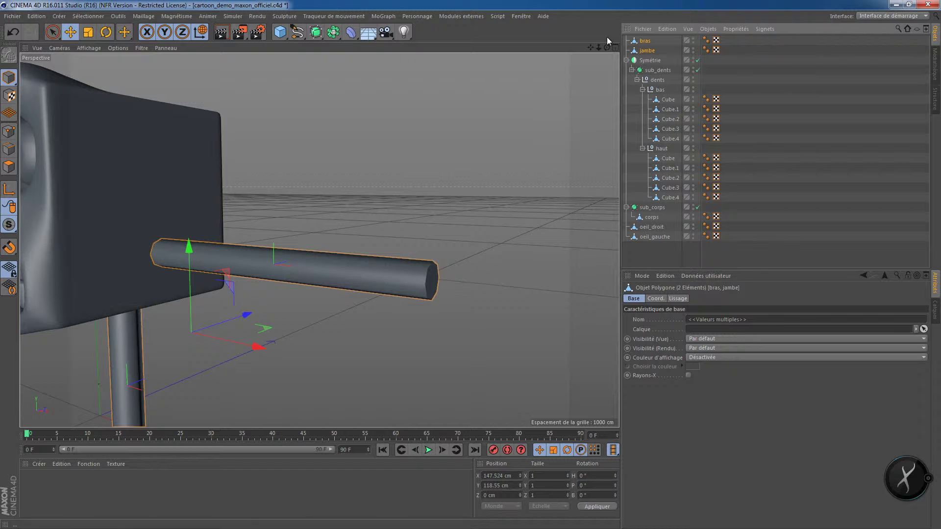
Step: Group bras and jambe under one null object and expand the group's hierarchy
right_click(647, 53)
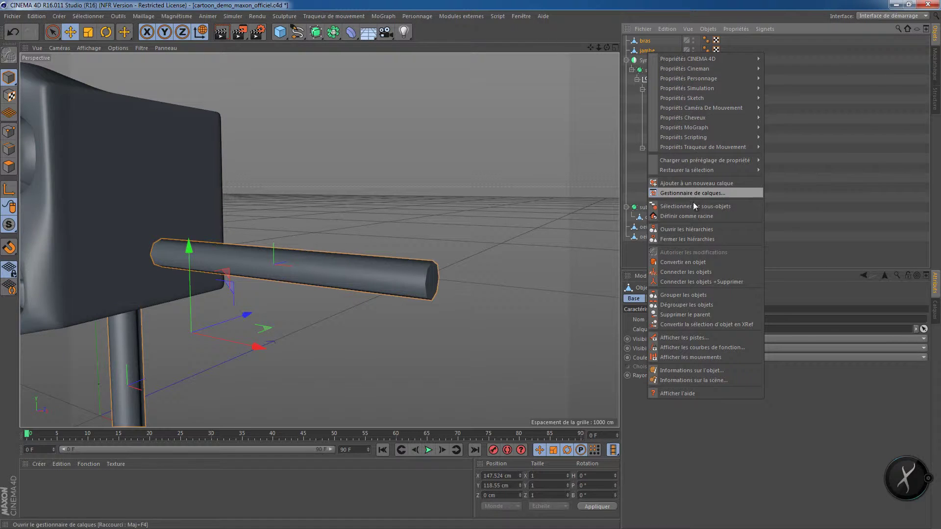
click(693, 295)
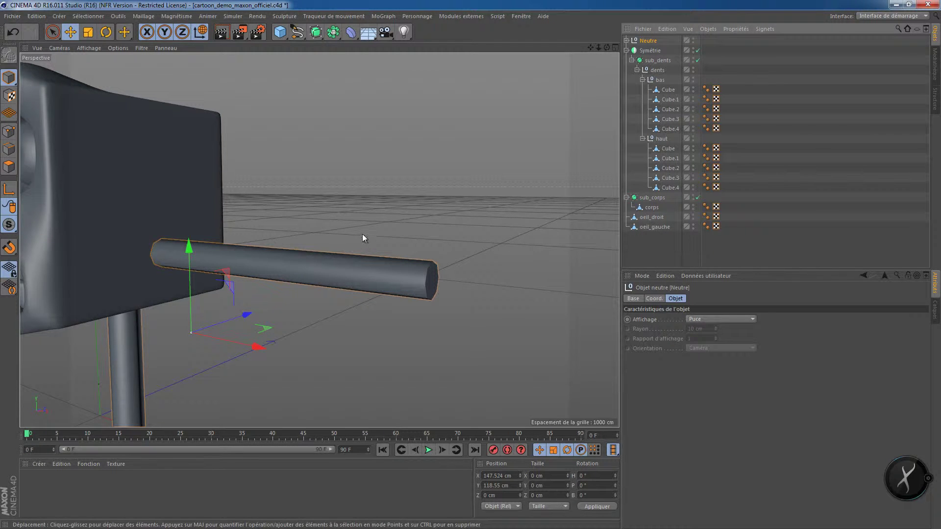
click(626, 40)
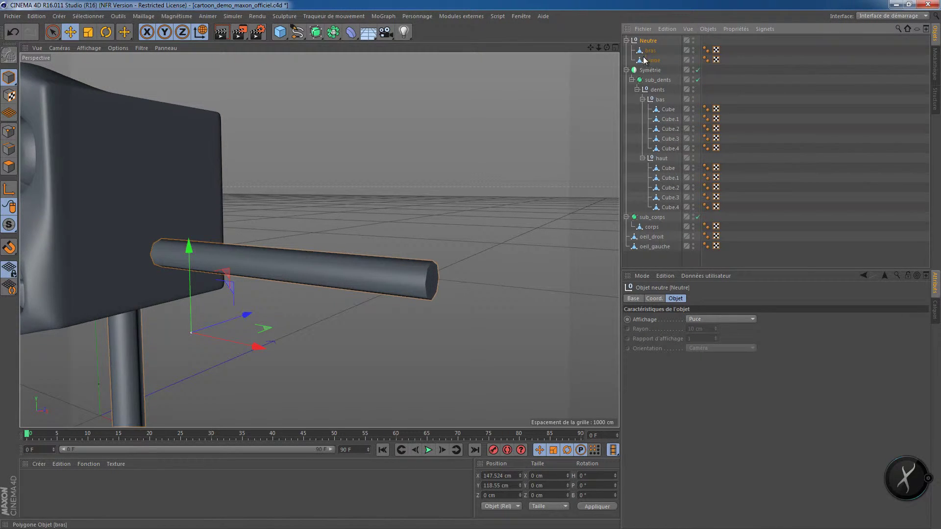
Step: Add a Symmetry object and nest the group containing bras and jambe inside it to mirror both limbs
alt+drag(309, 224, 337, 219)
alt+middle_drag(338, 219, 432, 212)
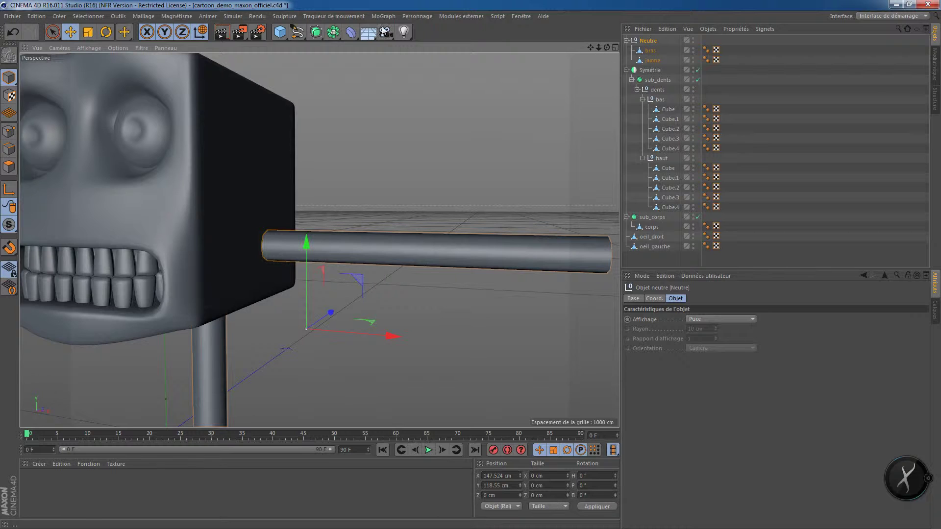
click(329, 36)
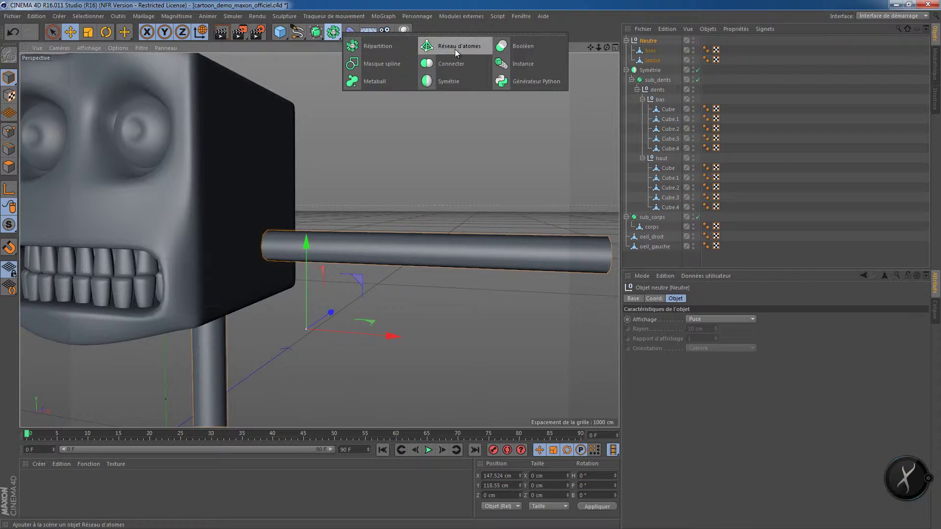
click(445, 80)
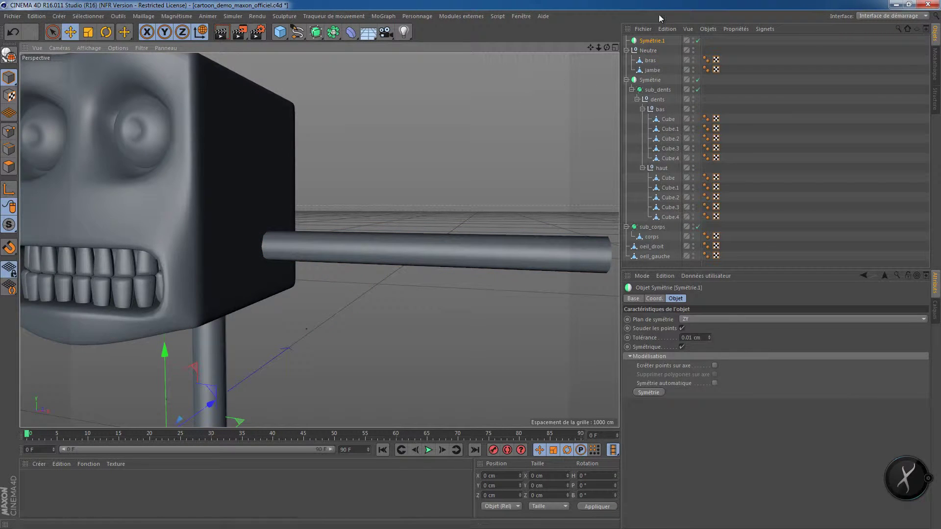
drag(650, 54, 651, 41)
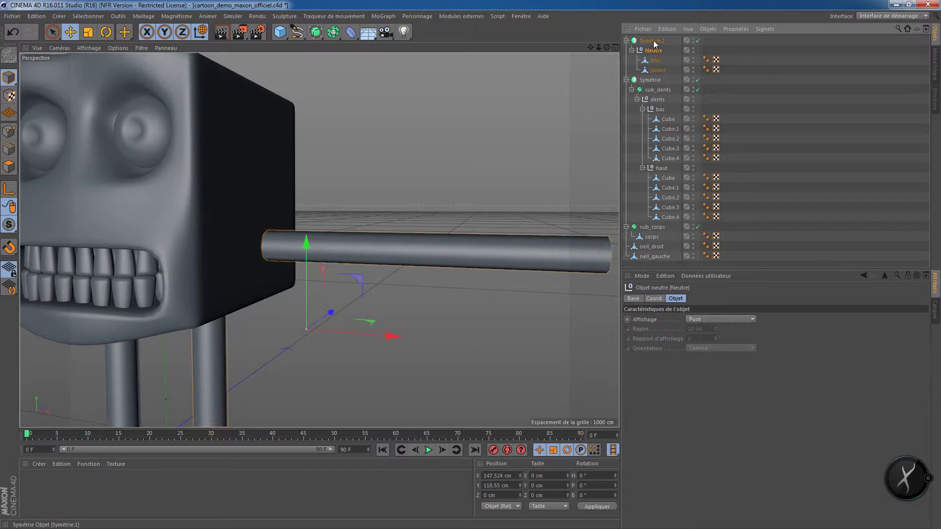
Step: Examine the mirrored arms and legs and compare the polygon mesh of corps with the arm's attachment point
scroll(465, 115, down, 4)
alt+drag(459, 124, 432, 125)
scroll(472, 155, down, 3)
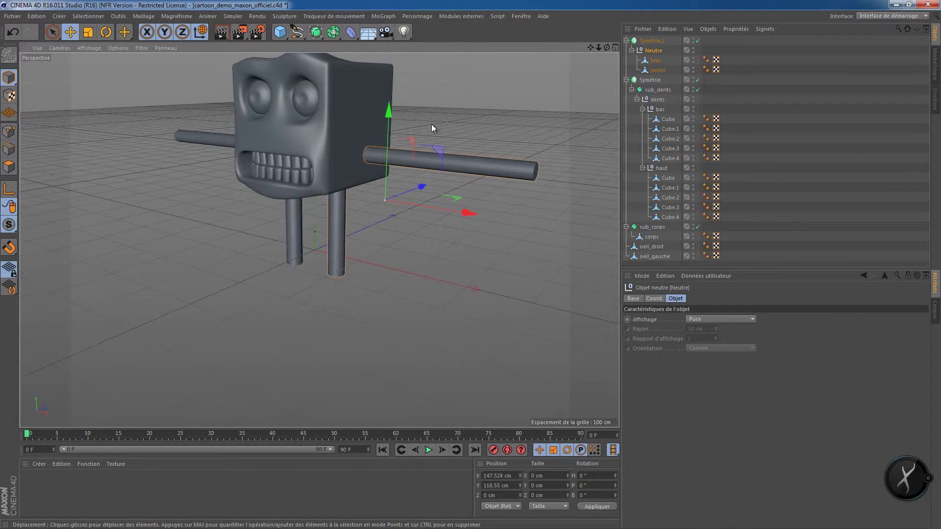
scroll(433, 124, up, 3)
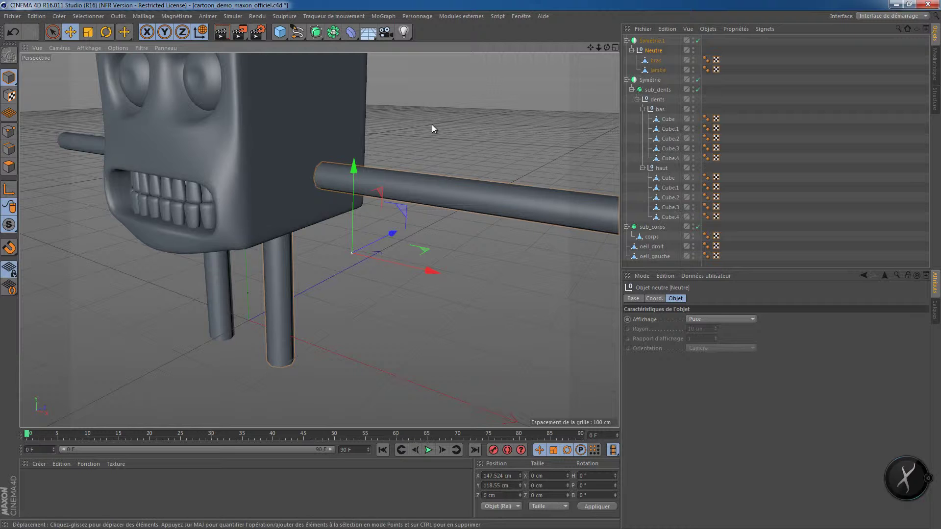
scroll(363, 143, up, 4)
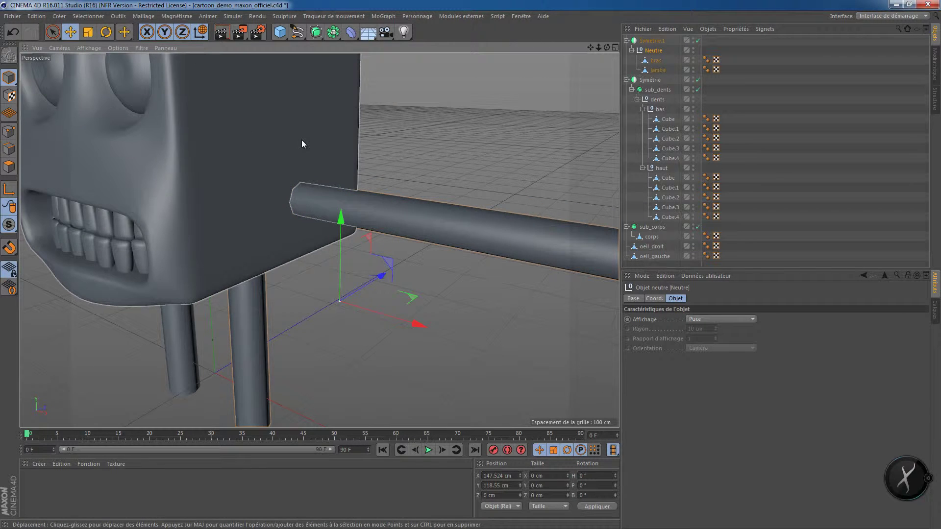
click(653, 237)
click(9, 167)
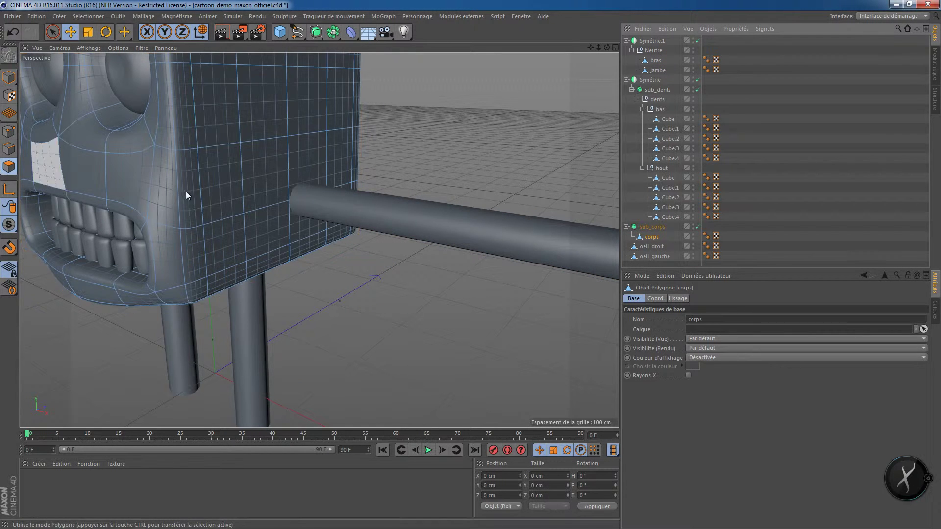
alt+drag(349, 224, 327, 217)
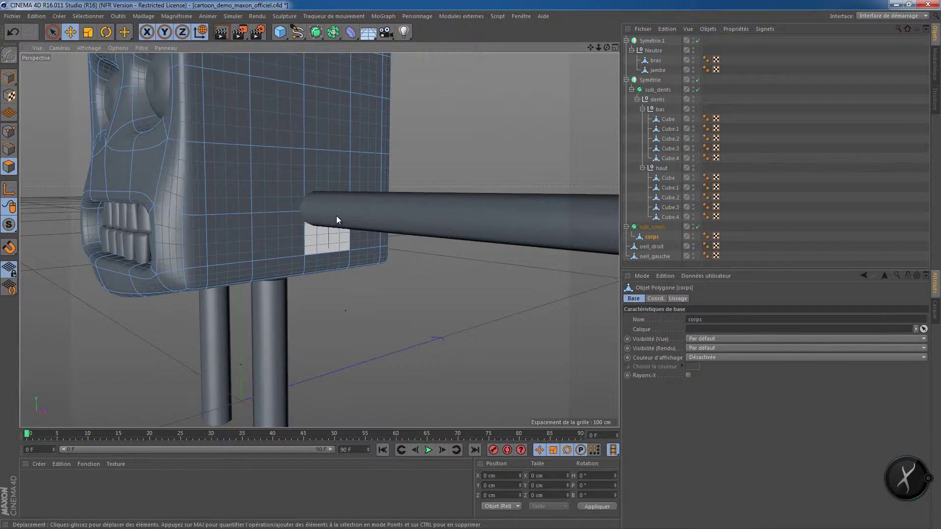
alt+drag(300, 247, 362, 250)
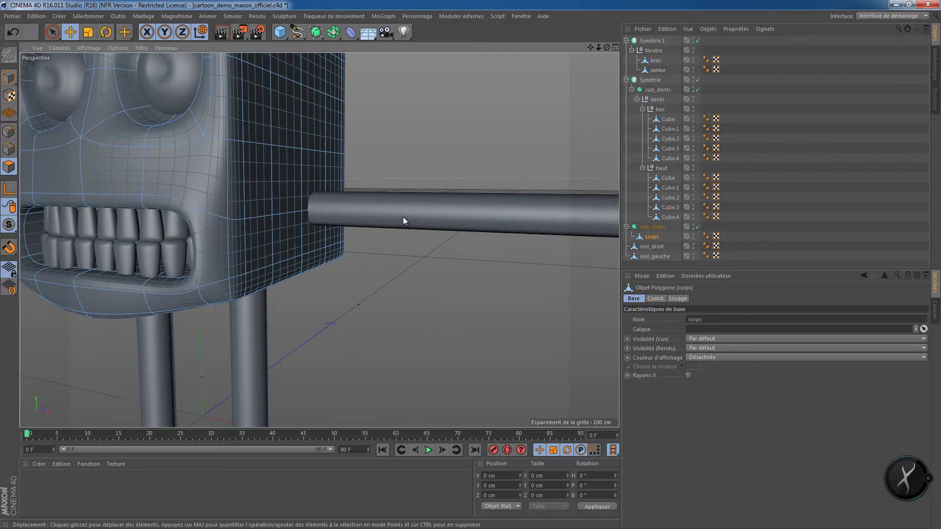
Step: Raise the bras object slightly along its vertical axis to about Y 78.3 cm
click(661, 69)
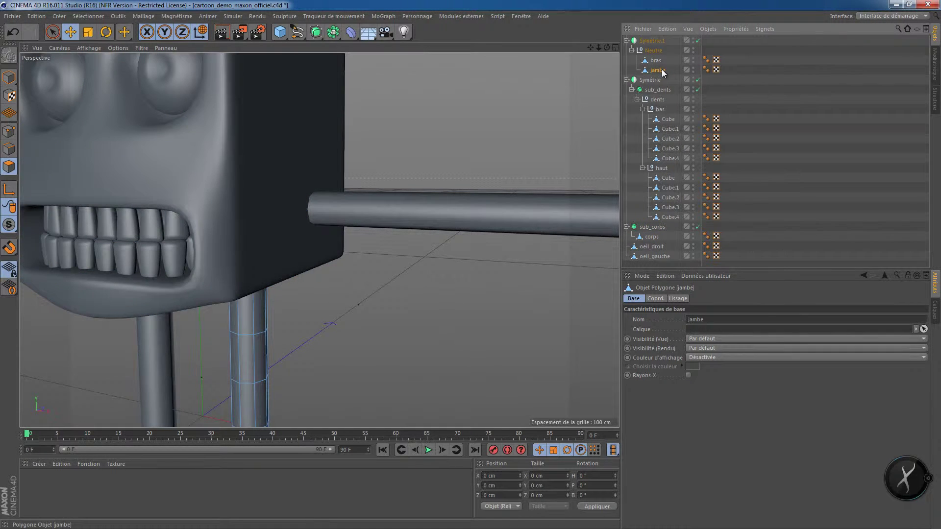
click(660, 60)
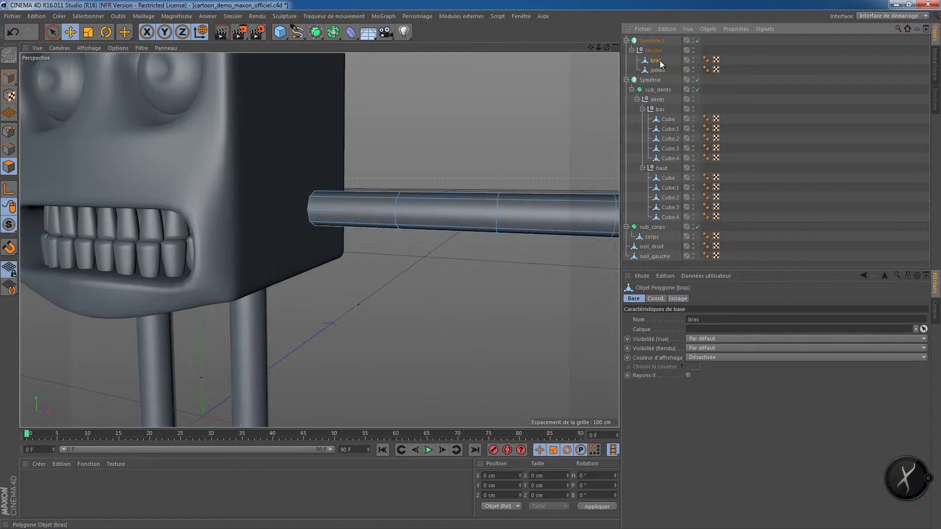
click(9, 77)
drag(503, 127, 504, 119)
Step: Select the four corps polygons surrounding the arm's attachment point on one side of the body
click(652, 237)
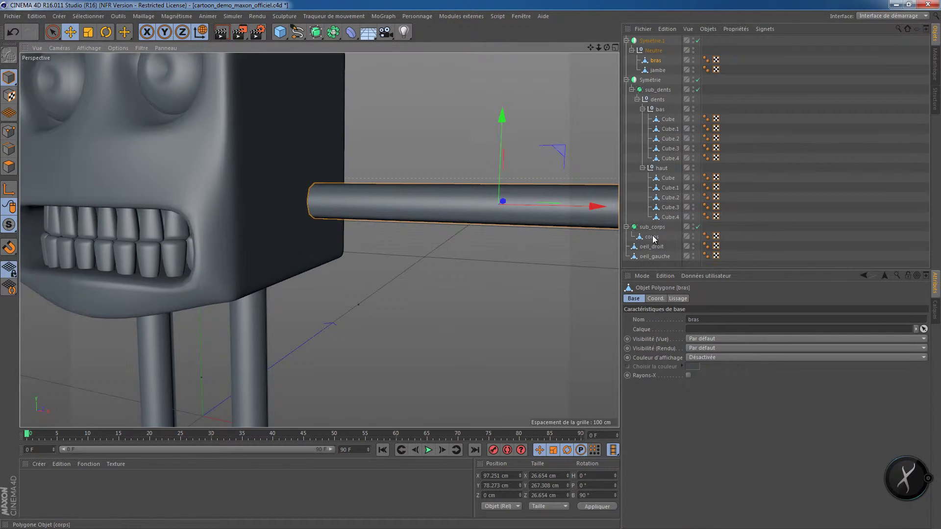
click(17, 168)
alt+drag(386, 195, 342, 234)
click(324, 186)
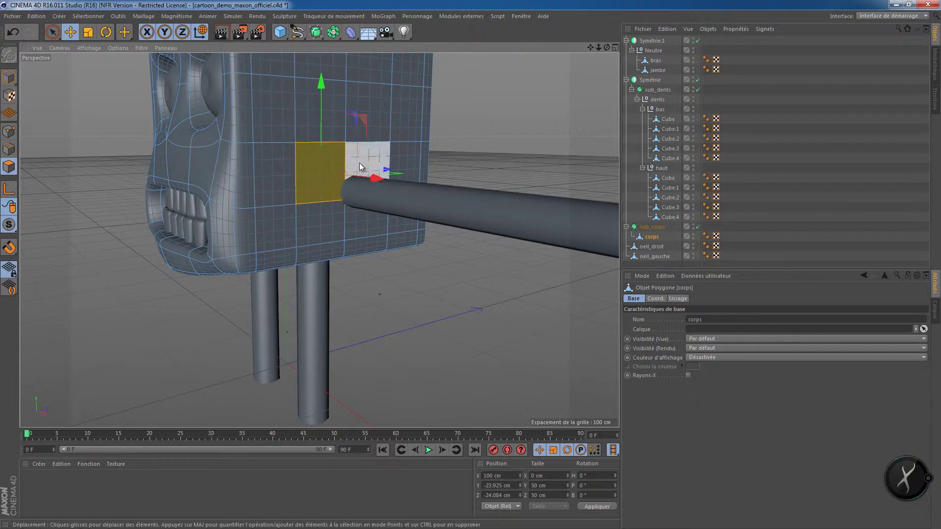
shift+click(360, 163)
shift+click(359, 210)
shift+click(330, 216)
Step: Add the four matching polygons around the arm on the opposite side of corps to the selection
scroll(249, 238, down, 3)
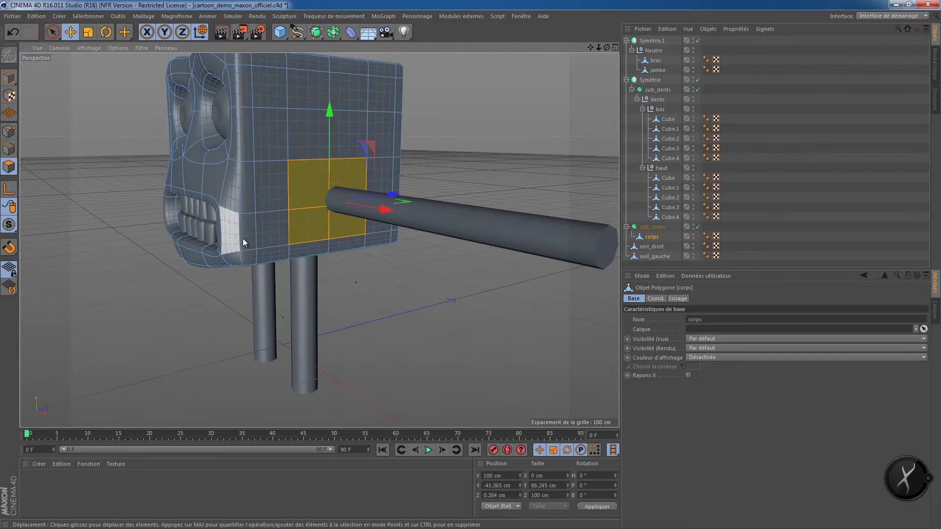
mouse_move(243, 238)
alt+mouse_down()
mouse_move(241, 253)
mouse_move(231, 232)
alt+mouse_up()
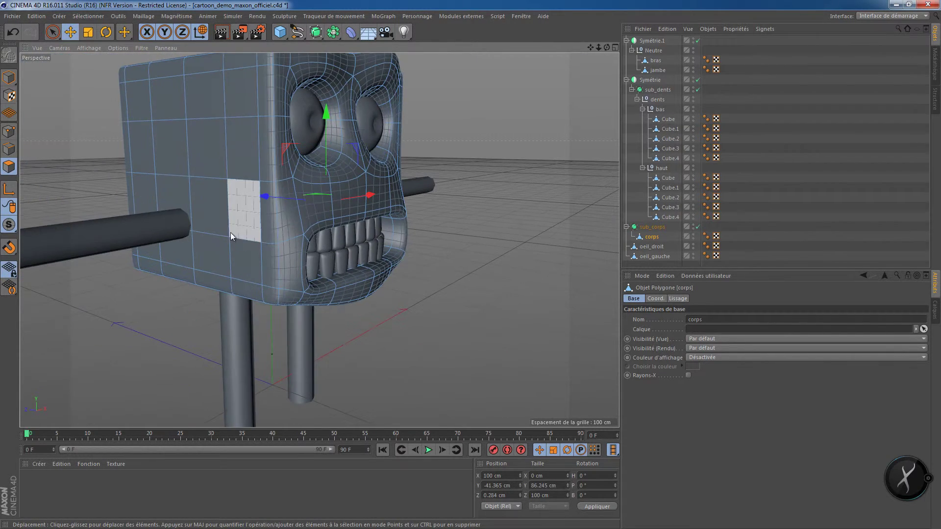
shift+click(178, 201)
shift+click(204, 215)
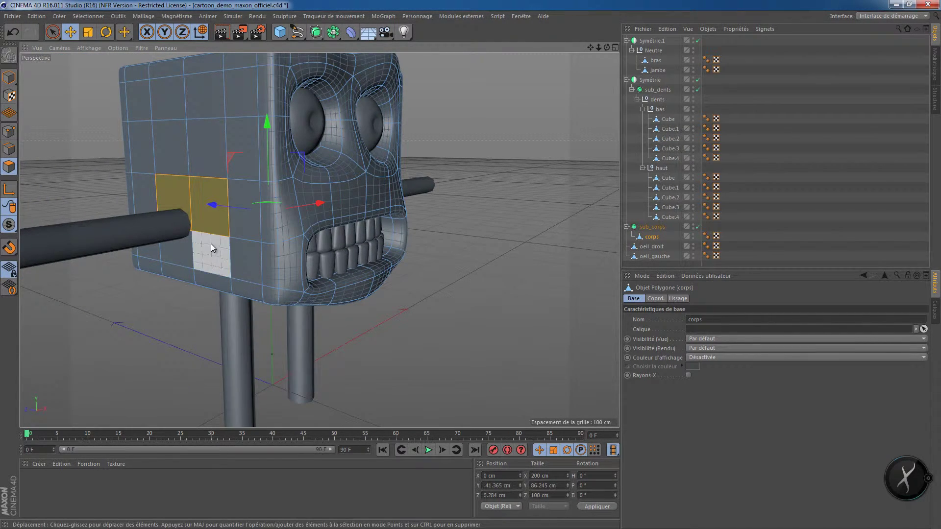
shift+click(211, 245)
shift+click(174, 251)
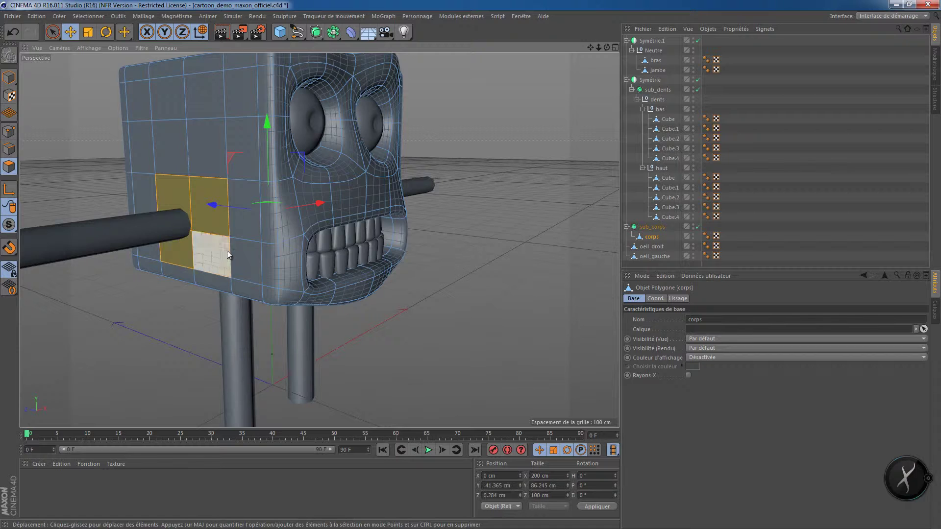
Step: Apply an inner extrusion (Extrusion interne) with an offset of about 1.1 cm to the selected arm polygons on both sides of corps
right_click(213, 229)
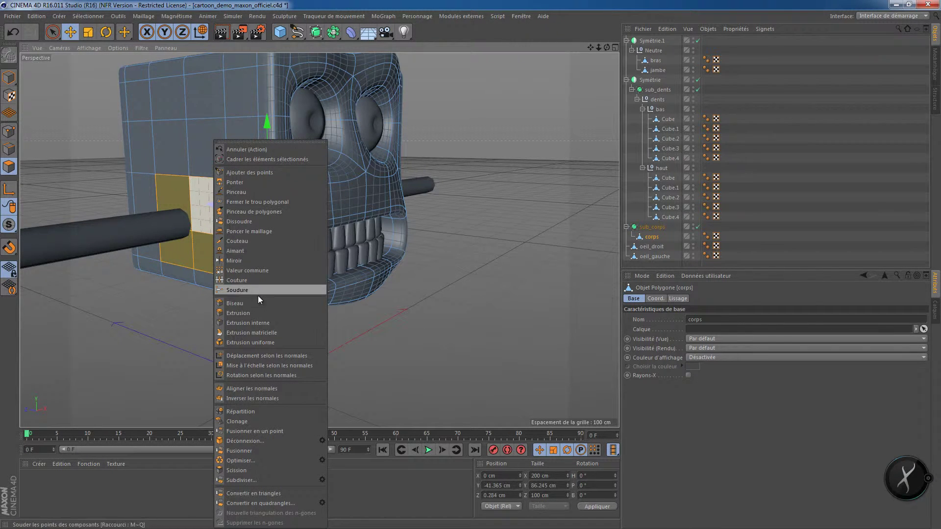
click(261, 322)
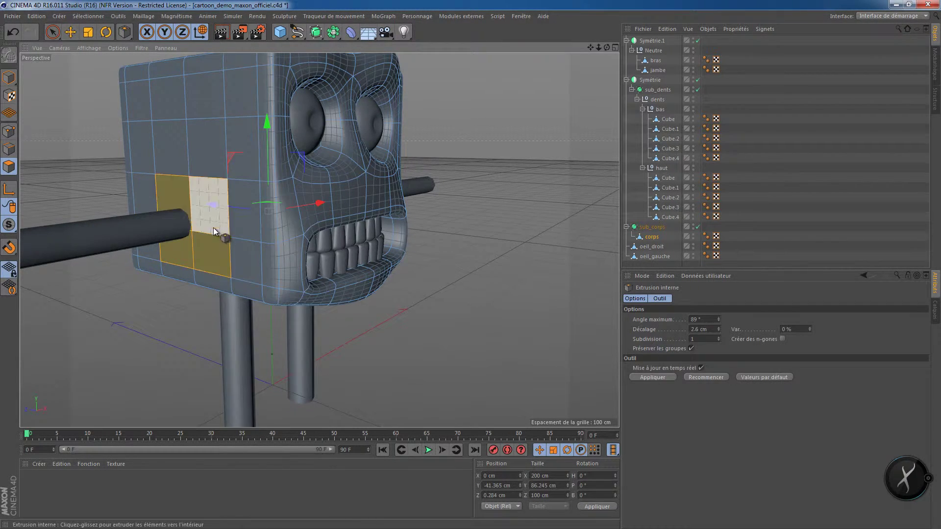
shift+click(189, 212)
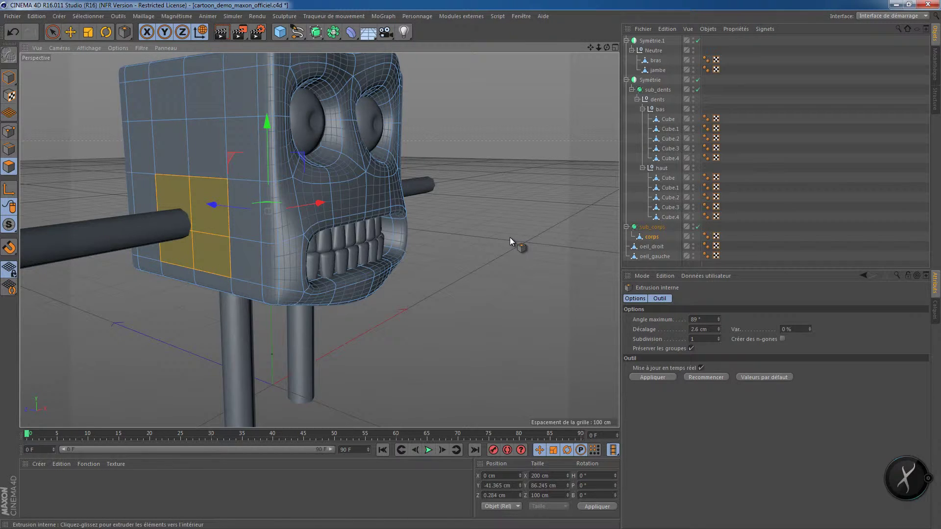
drag(510, 237, 469, 265)
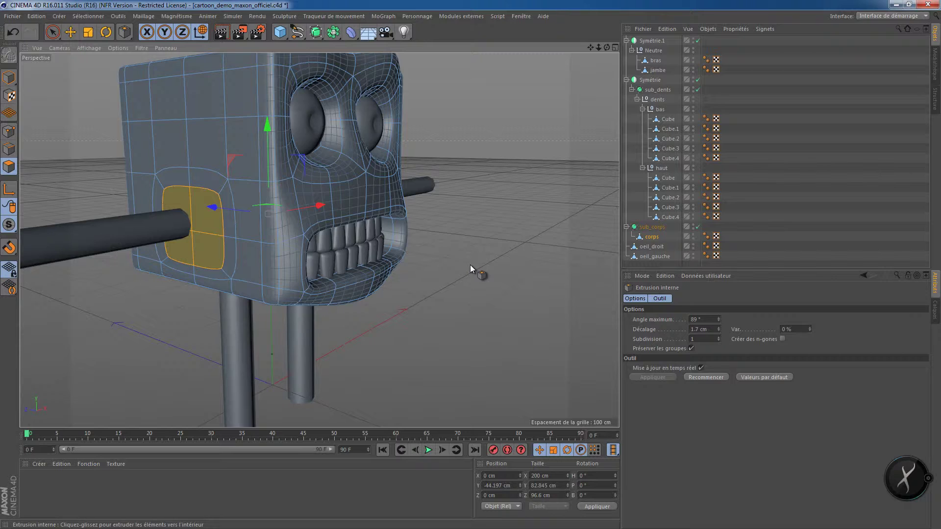
key(ctrl+z)
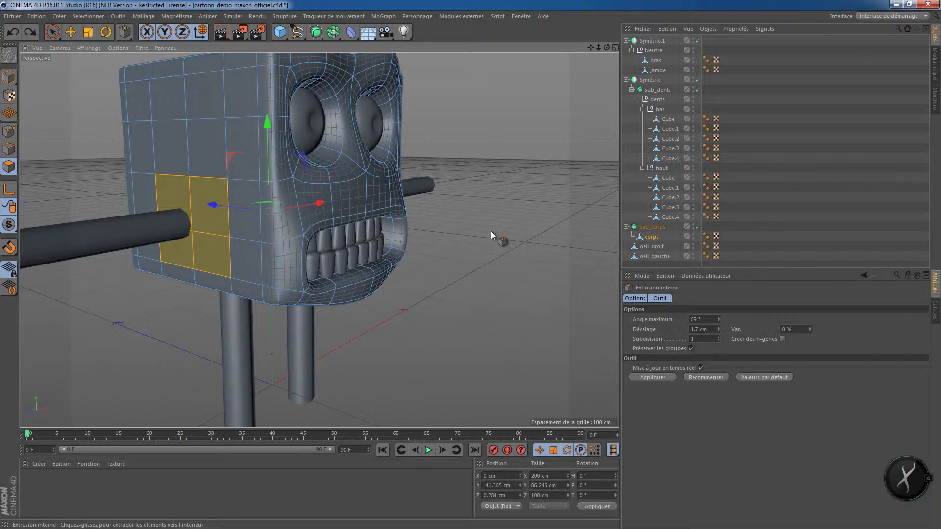
key(ctrl+y)
drag(469, 265, 470, 265)
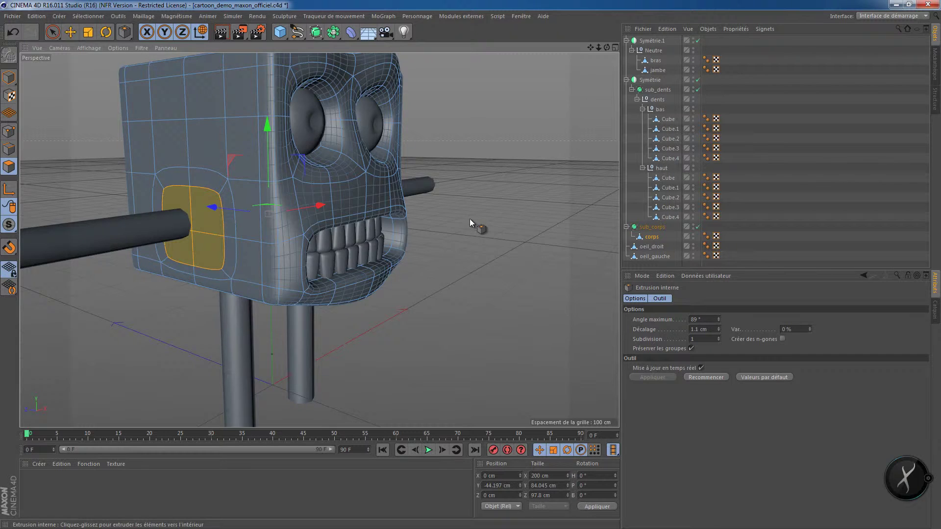
Step: Select the four underside polygons around the leg on the positive X side and extrude them inward by about 0.7 cm
mouse_move(469, 218)
alt+mouse_down()
mouse_move(275, 220)
mouse_move(336, 190)
mouse_move(426, 310)
mouse_move(424, 279)
mouse_move(443, 336)
mouse_move(437, 269)
mouse_move(382, 277)
mouse_move(416, 299)
alt+mouse_up()
key(space)
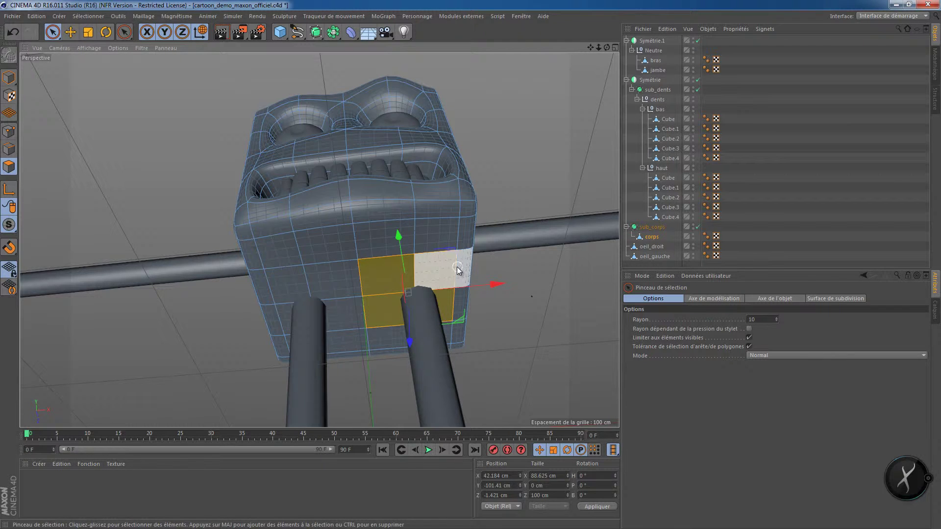
key(space)
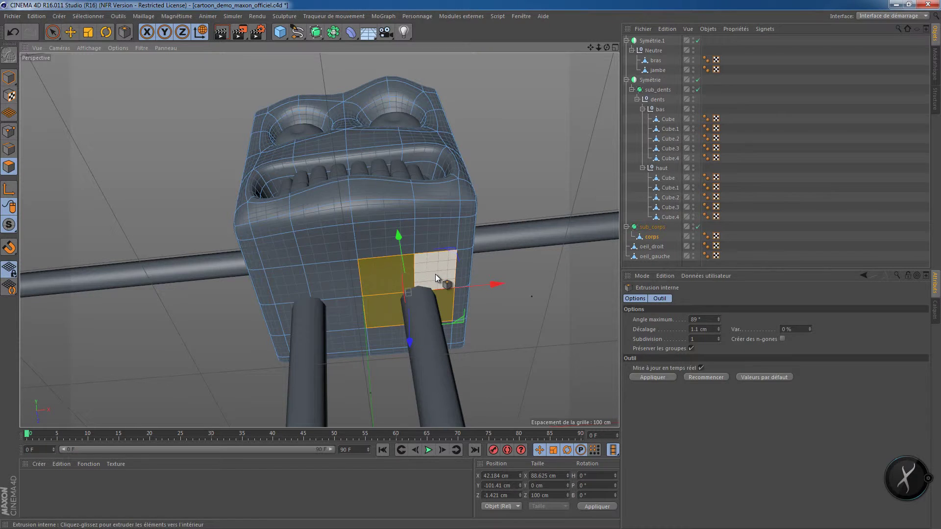
key(space)
click(436, 277)
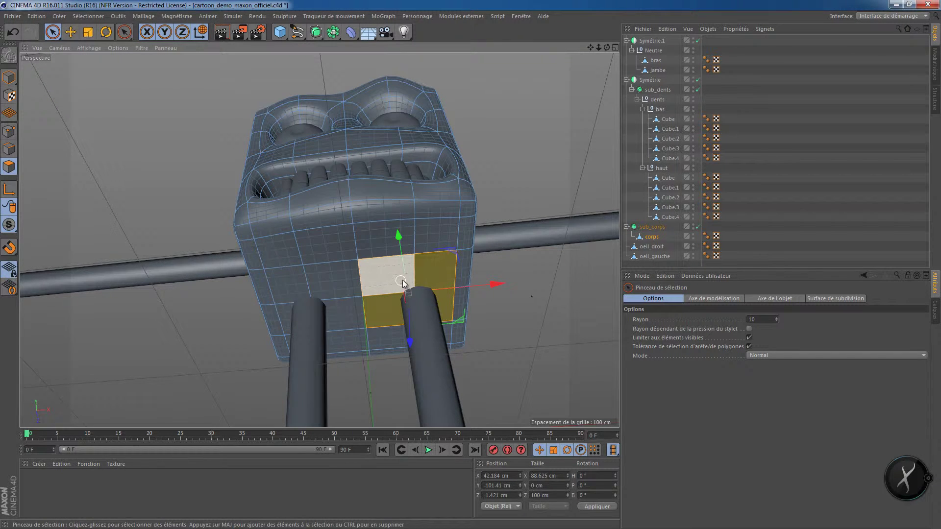
key(i)
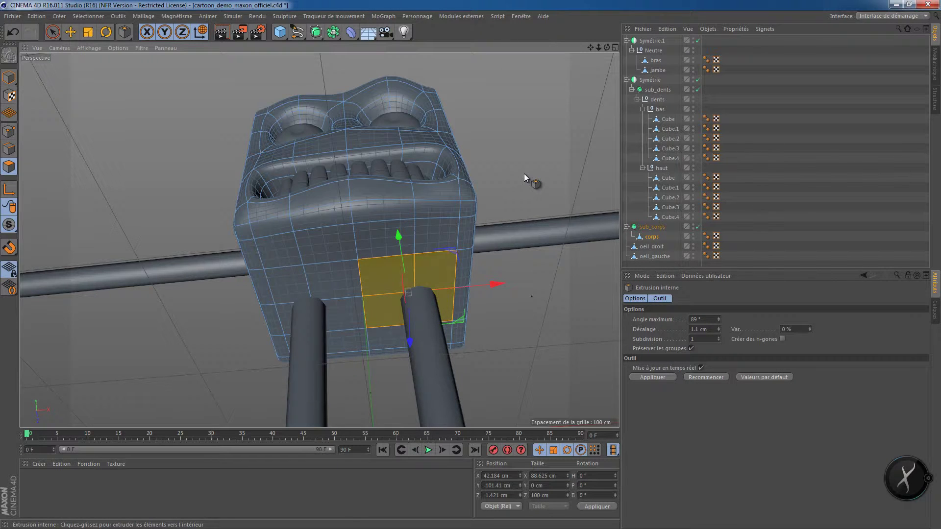
drag(525, 174, 471, 268)
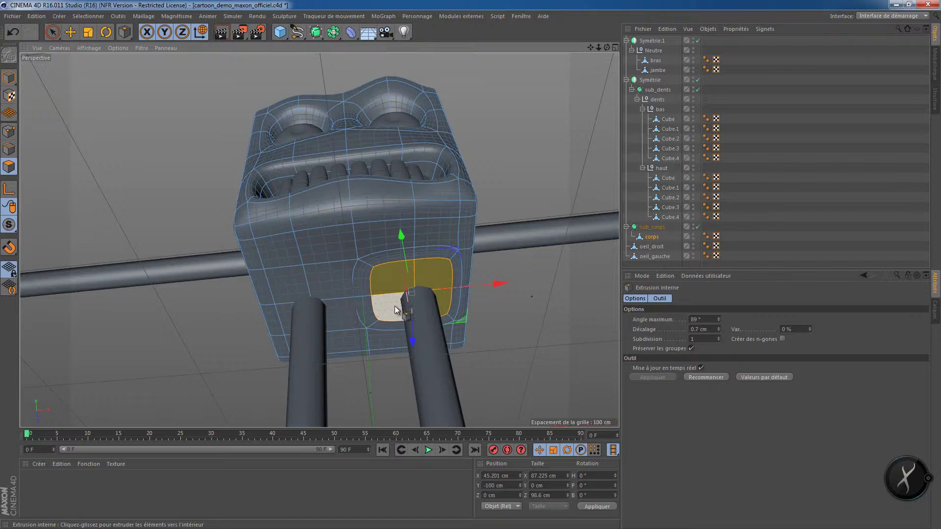
Step: Select the four underside polygons around the other leg and extrude them inward by about 1.2 cm
key(space)
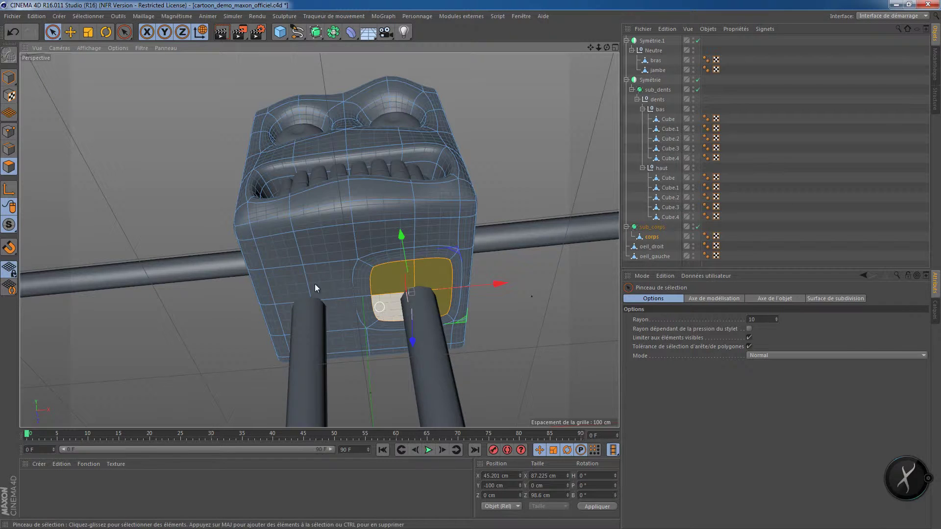
click(318, 288)
drag(318, 288, 305, 308)
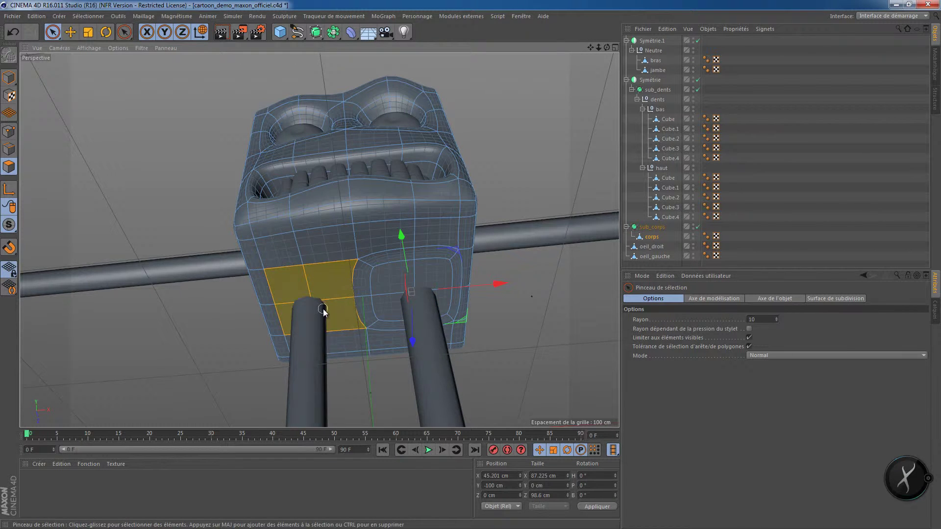
key(space)
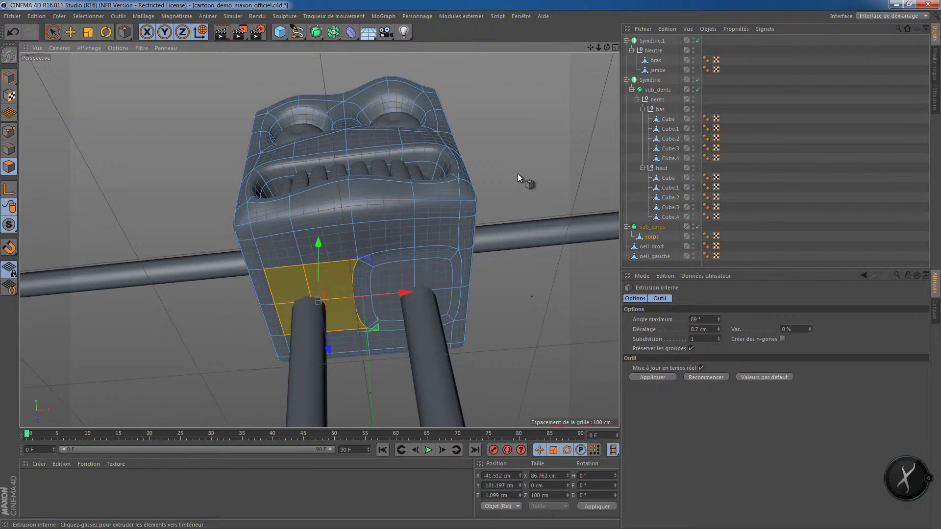
drag(518, 173, 470, 265)
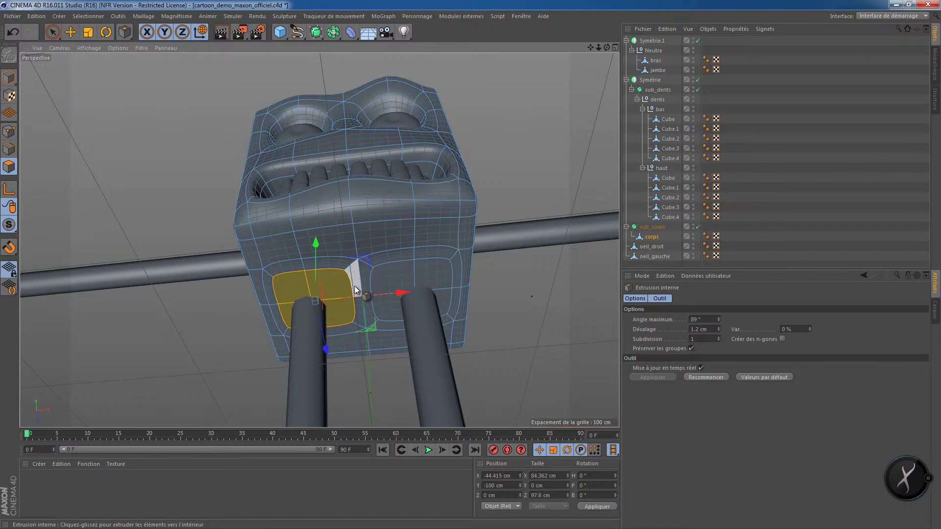
Step: Scale down the inset polygons around the two legs to about 67.5 × 78.1 cm and about 69.8 × 78.9 cm
key(t)
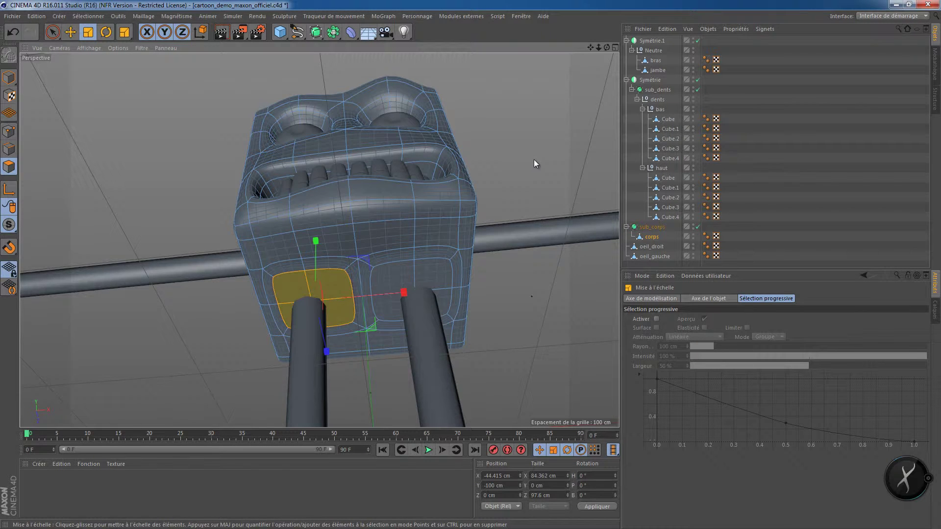
drag(534, 160, 455, 179)
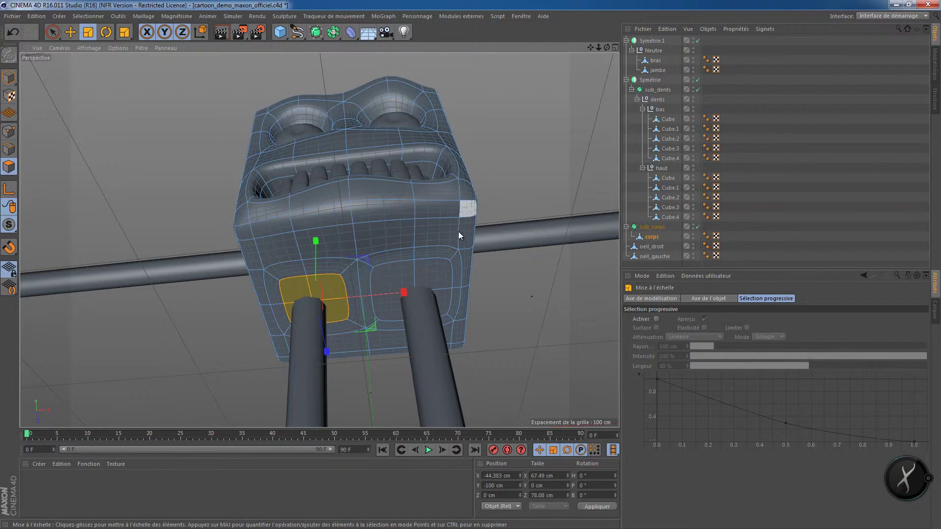
key(9)
click(430, 282)
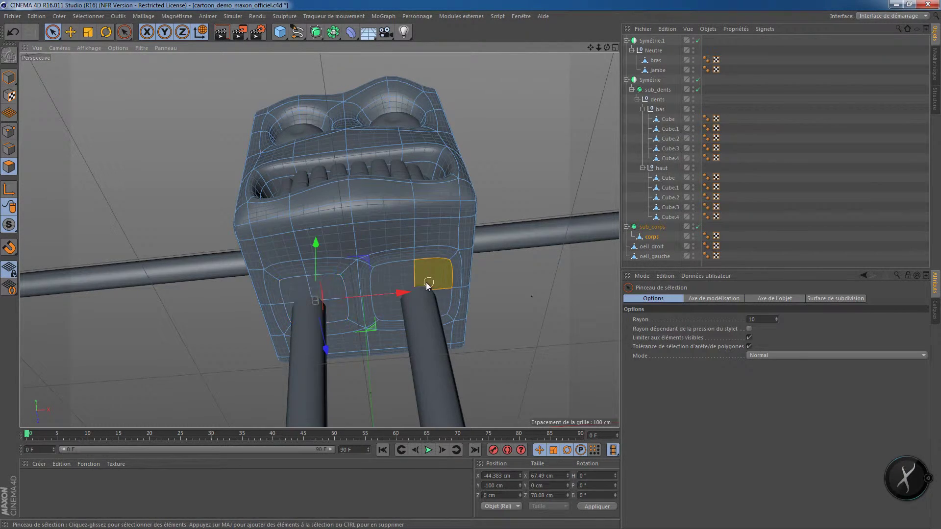
mouse_move(429, 283)
mouse_down()
mouse_move(412, 296)
mouse_move(422, 302)
mouse_up()
key(t)
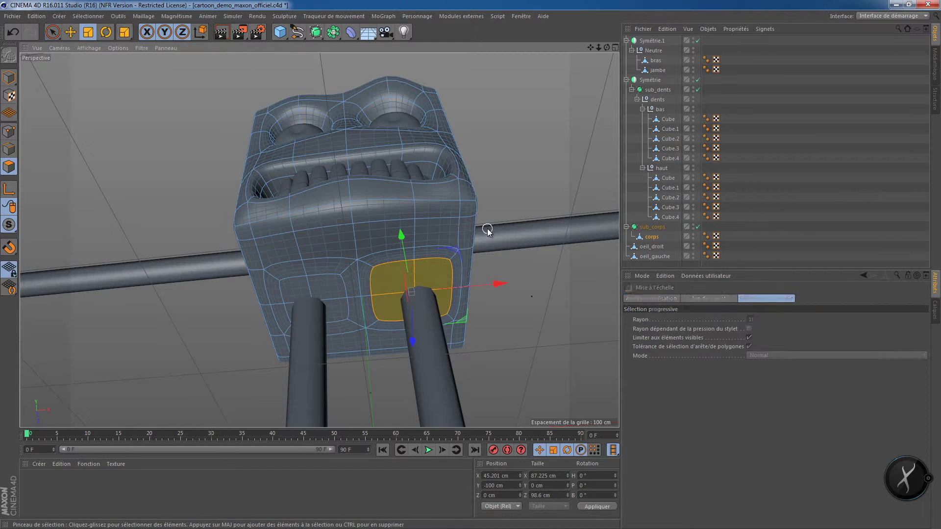
drag(507, 182, 430, 203)
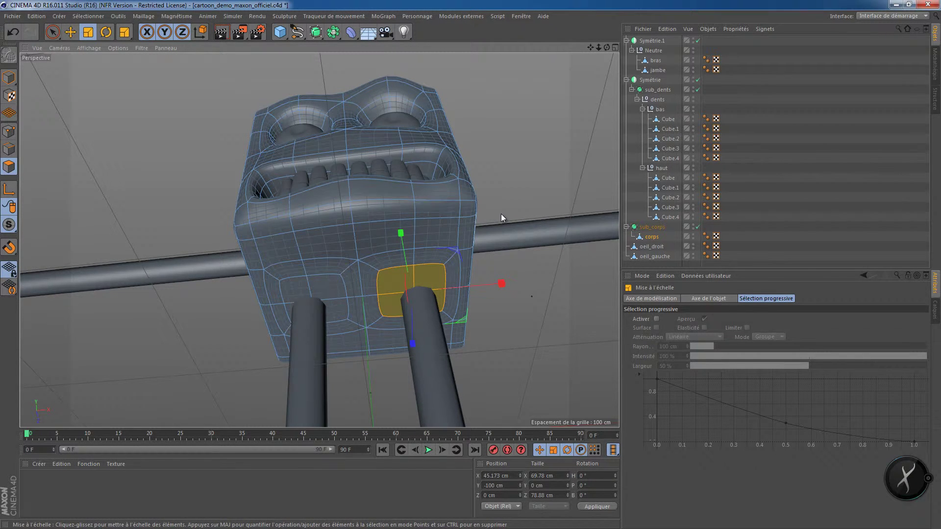
Step: Select the four inset polygons around the arm on the positive X side and scale them down to about 63.1 × 73.4 cm
alt+drag(517, 178, 443, 266)
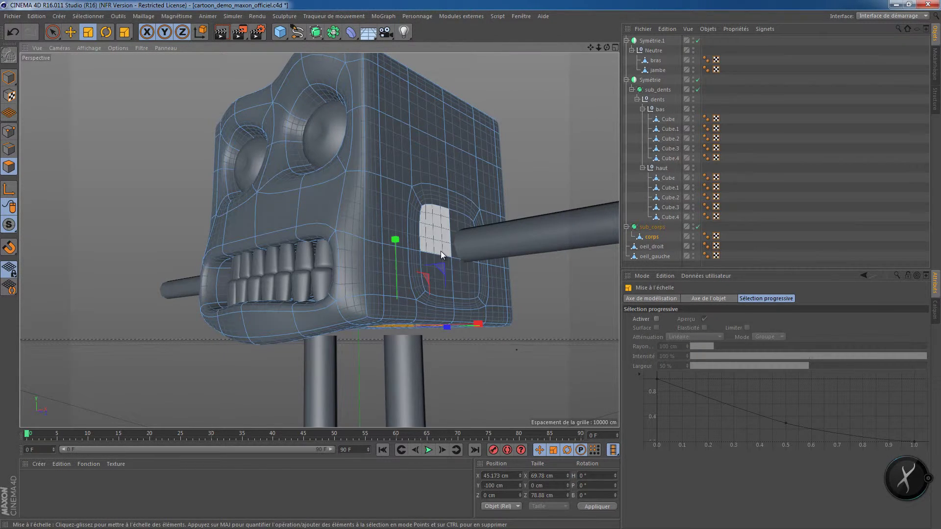
key(9)
mouse_move(444, 230)
mouse_down()
mouse_move(456, 274)
mouse_move(464, 270)
mouse_up()
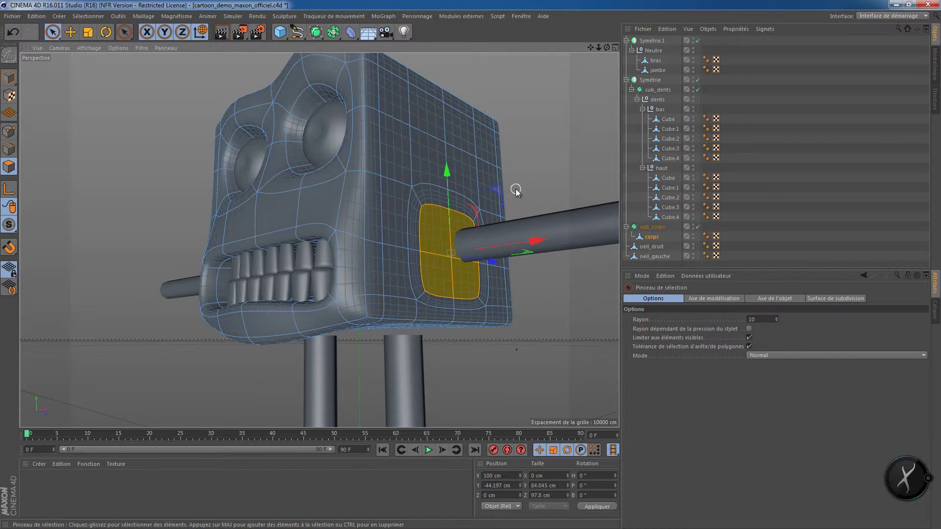
key(t)
drag(558, 156, 457, 178)
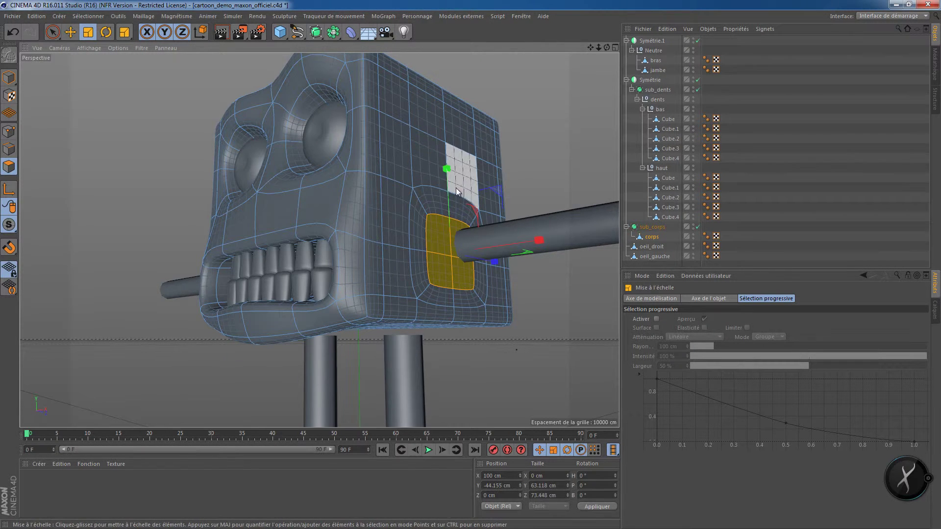
Step: Select the four inset polygons around the opposite arm and scale them down to about 63 × 73.4 cm
alt+drag(209, 239, 361, 277)
alt+drag(260, 282, 316, 291)
key(space)
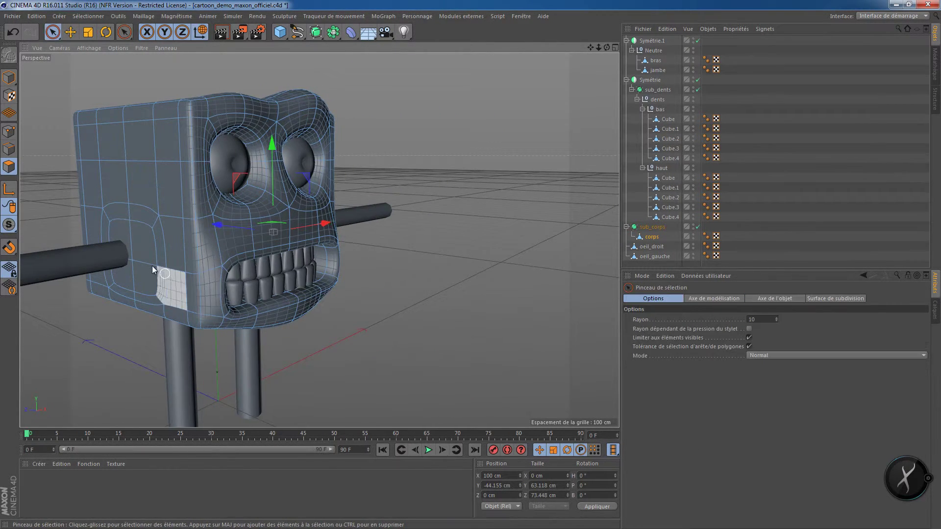
mouse_move(142, 257)
mouse_down()
mouse_move(124, 231)
mouse_move(135, 262)
mouse_up()
key(space)
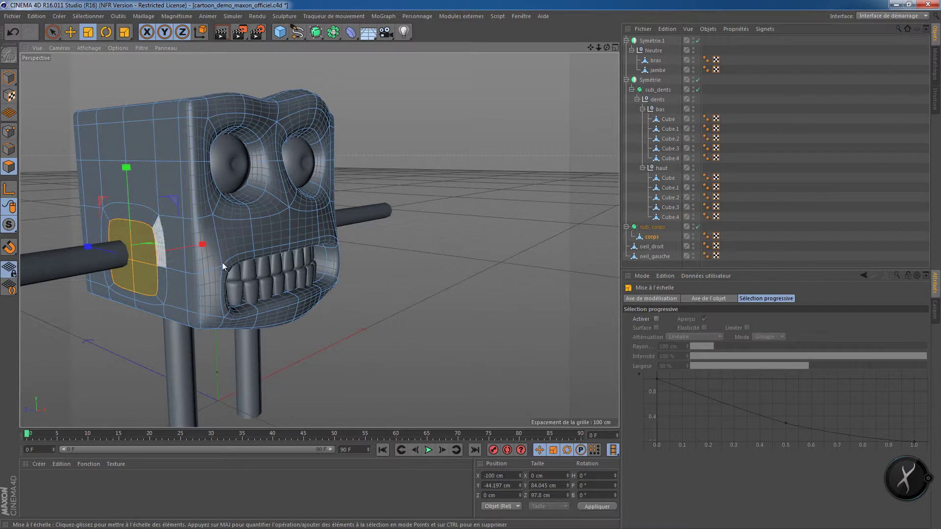
drag(414, 153, 326, 190)
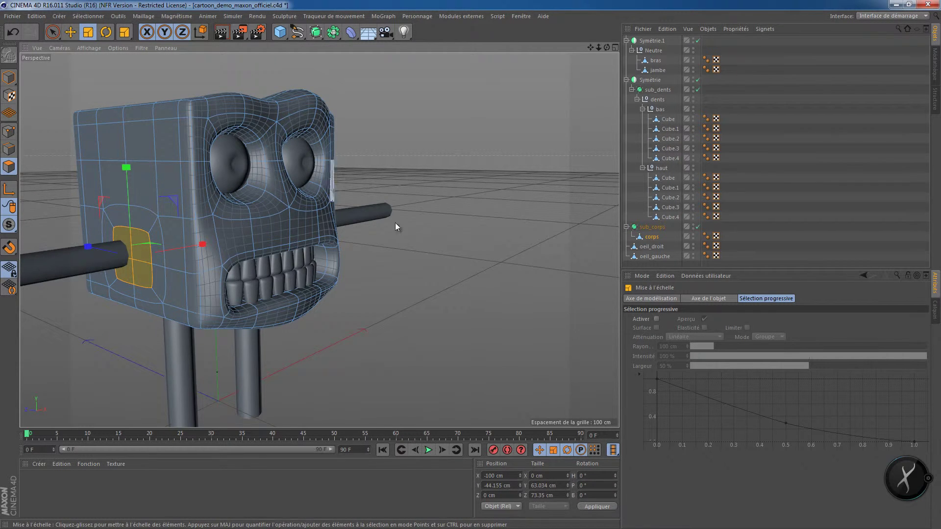
Step: Select all the inset polygons around both arms and both legs and delete them to open holes in corps
alt+drag(433, 284, 404, 306)
scroll(404, 306, up, 1)
key(space)
shift+click(468, 234)
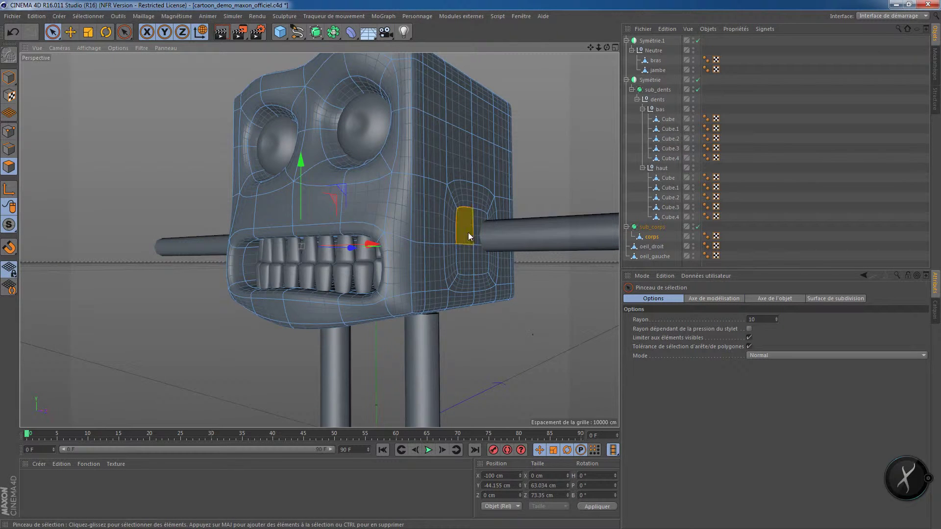
shift+drag(475, 240, 471, 270)
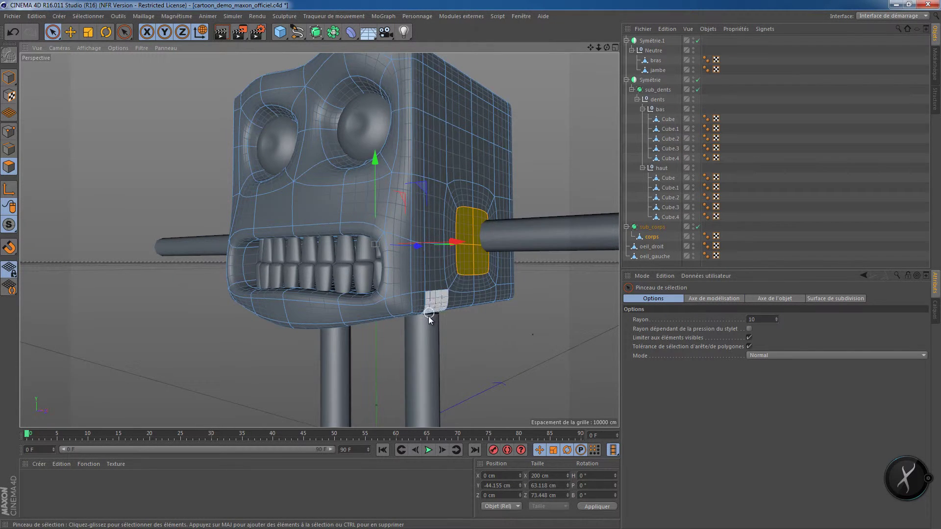
mouse_move(431, 311)
alt+mouse_down()
mouse_move(428, 337)
mouse_move(454, 288)
alt+mouse_up()
shift+drag(399, 317, 417, 319)
shift+drag(349, 329, 326, 330)
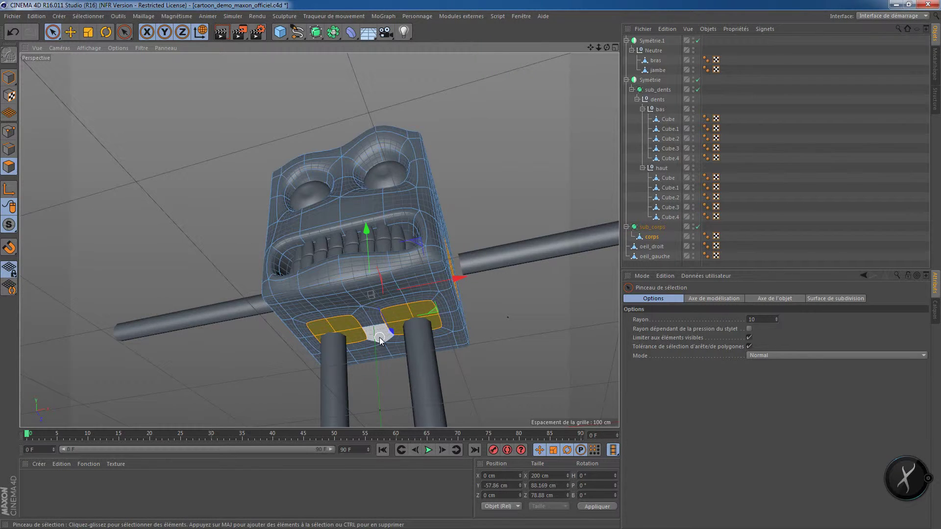
key(Delete)
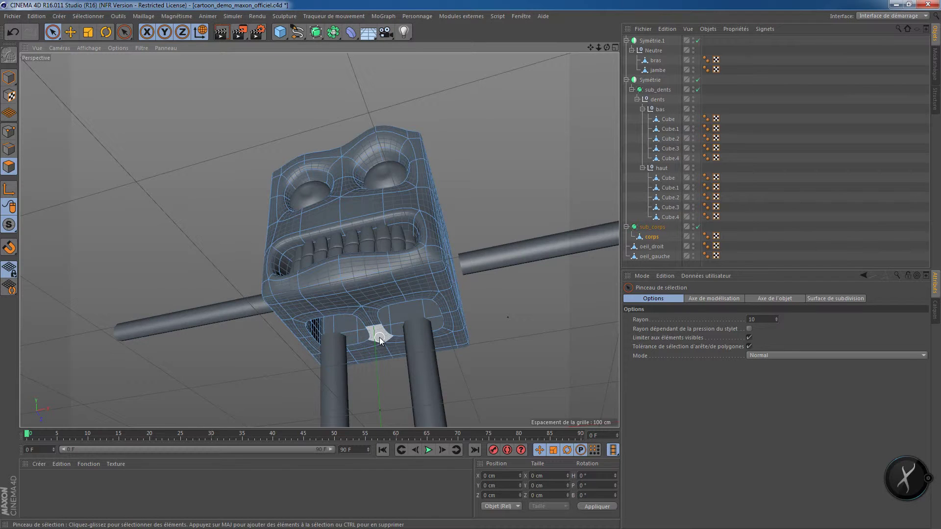
Step: Examine the arm opening in the side of corps and compare its edges with the segments of the arm cylinder
scroll(379, 338, up, 1)
scroll(447, 321, up, 2)
alt+drag(502, 333, 487, 372)
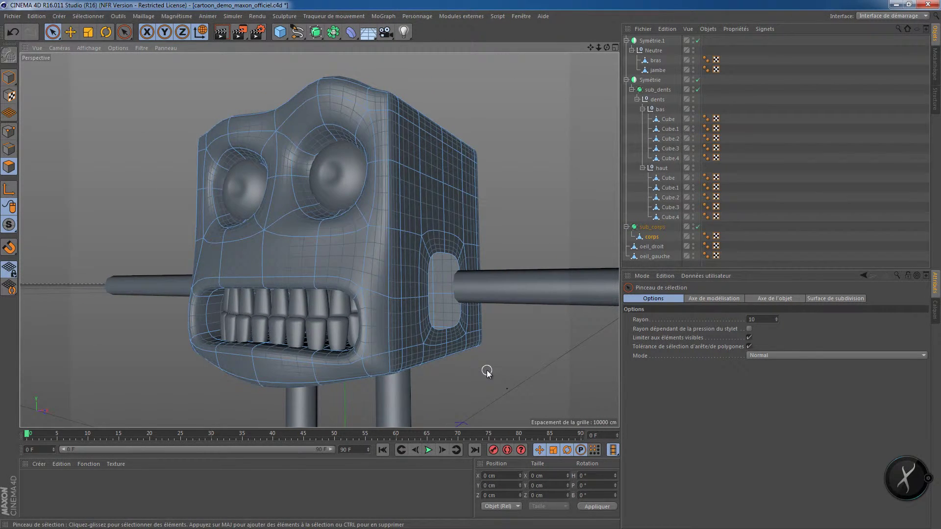
mouse_move(387, 347)
alt+mouse_down()
mouse_move(466, 310)
mouse_move(455, 328)
mouse_move(428, 335)
alt+mouse_up()
drag(470, 245, 492, 208)
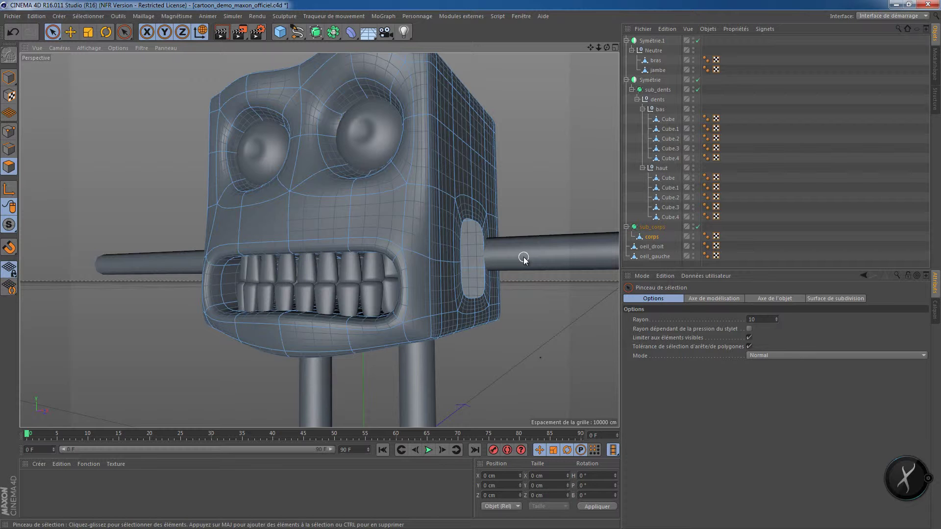
scroll(519, 251, up, 5)
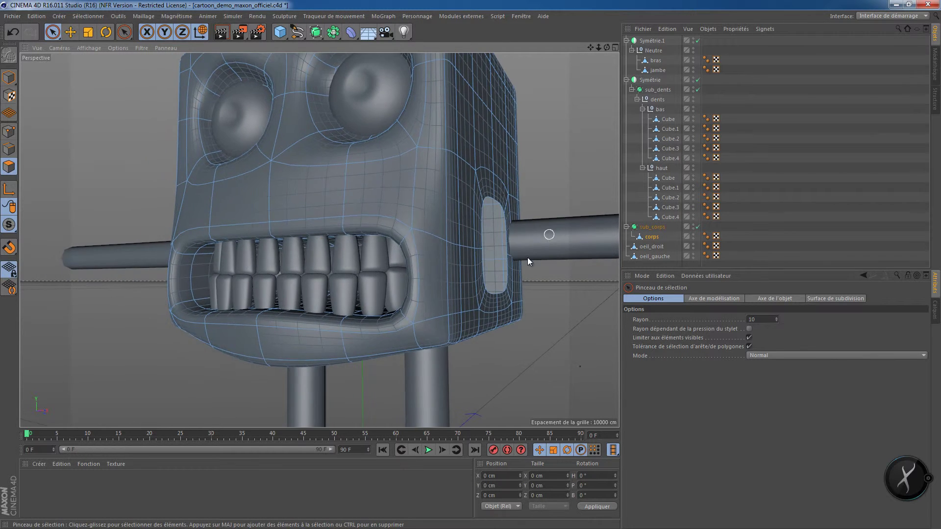
alt+drag(546, 243, 356, 252)
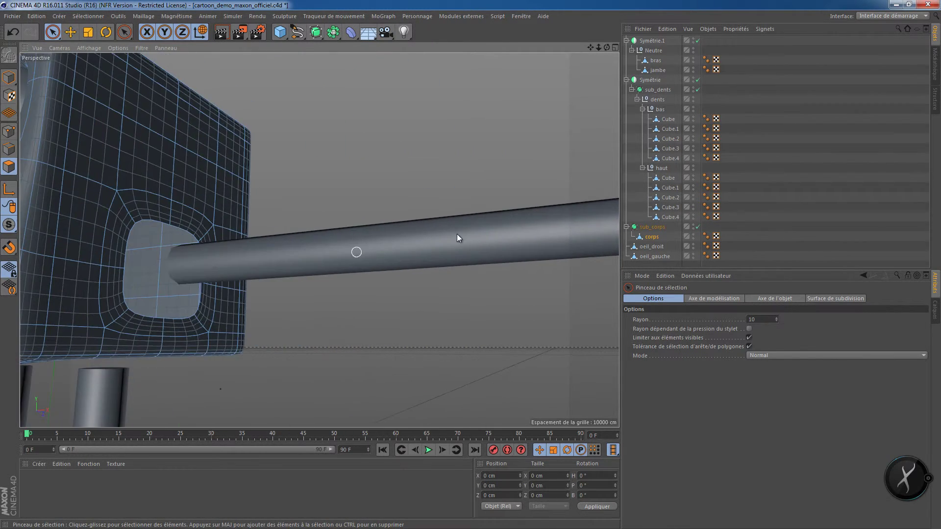
alt+drag(457, 233, 330, 279)
alt+drag(411, 262, 327, 285)
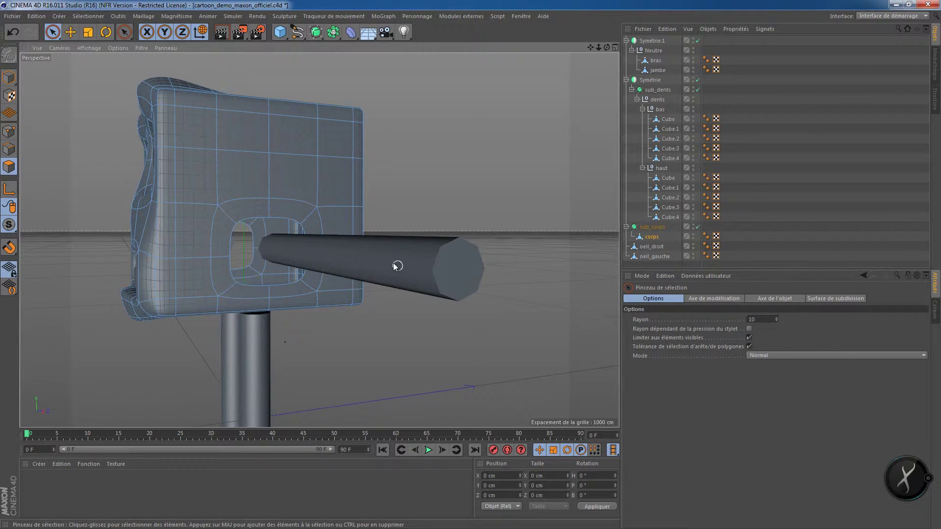
Step: Select and delete the cap polygons at both ends of the arm cylinder bras so the tube is open
click(9, 132)
click(9, 166)
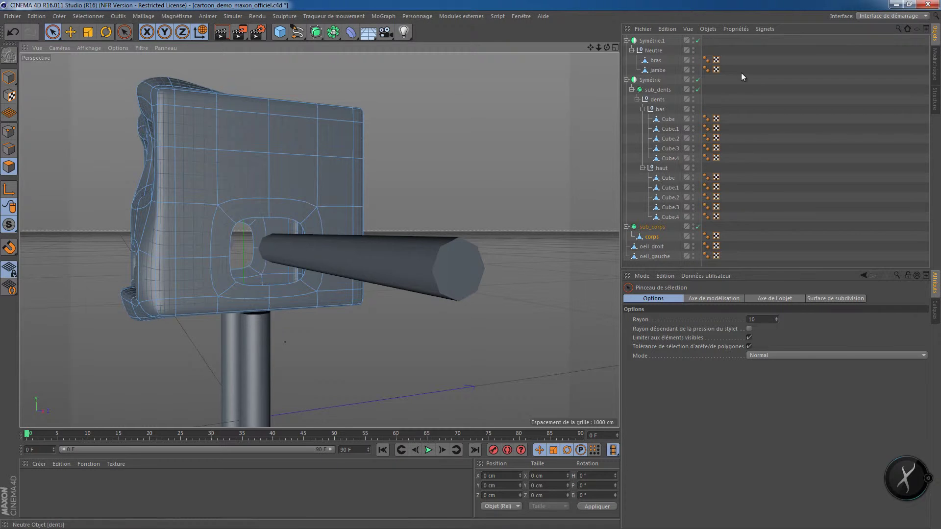
click(655, 59)
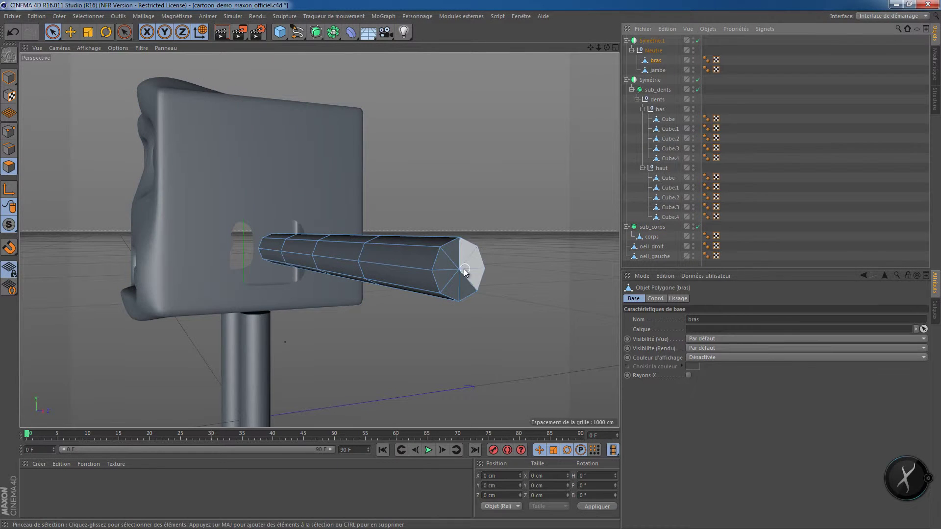
click(457, 265)
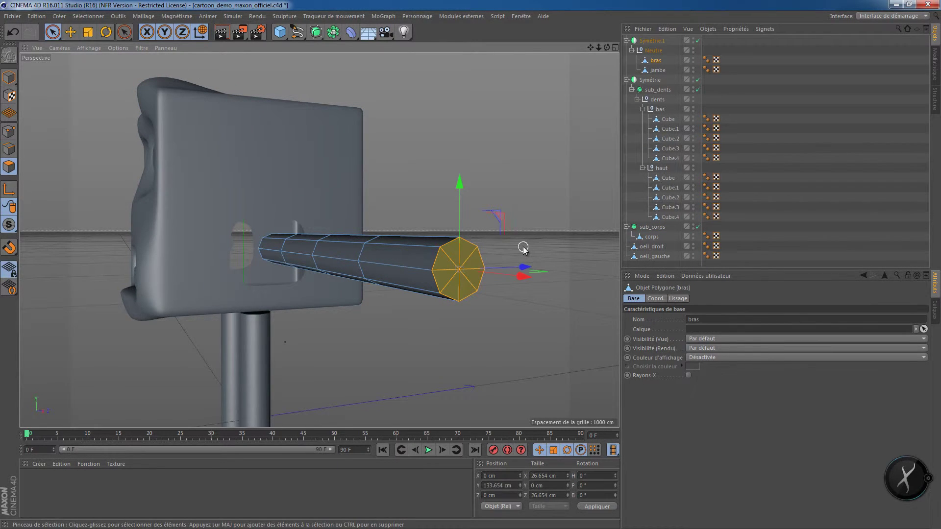
click(520, 277)
alt+drag(520, 277, 481, 284)
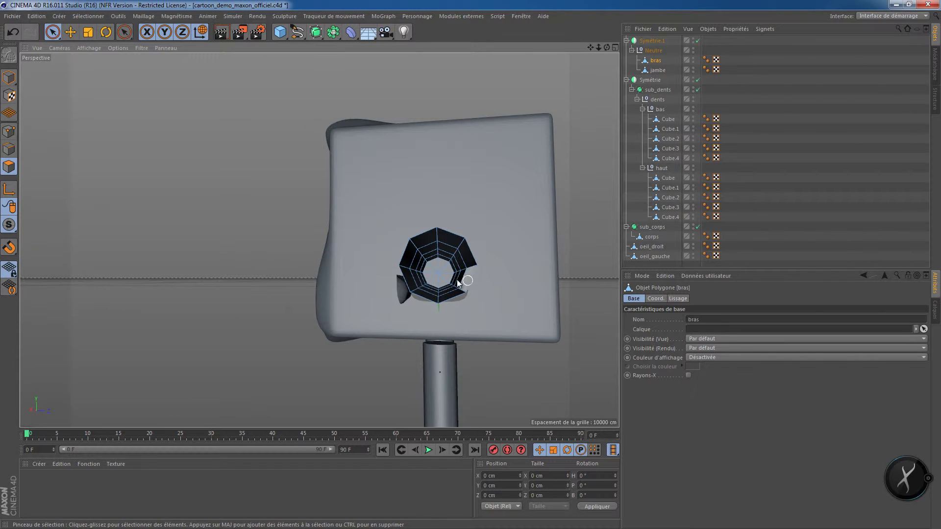
click(439, 274)
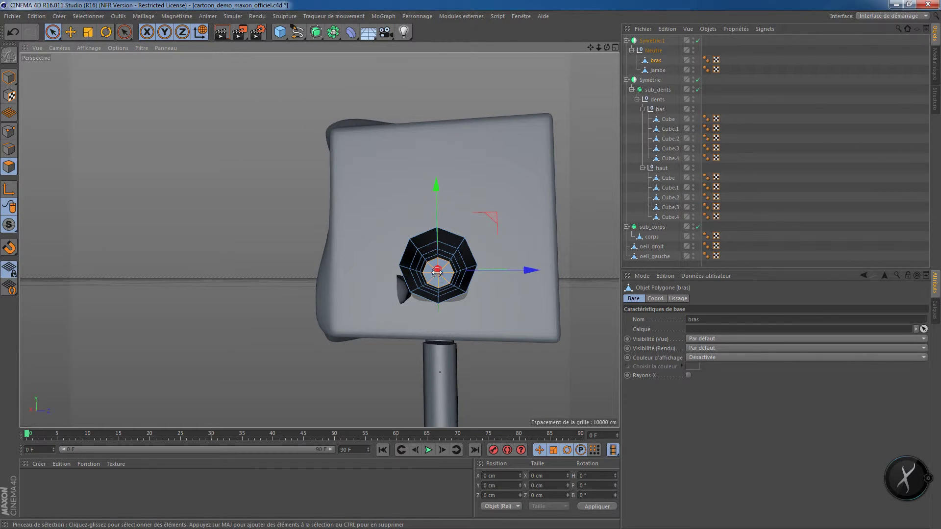
click(462, 306)
alt+drag(462, 308, 485, 310)
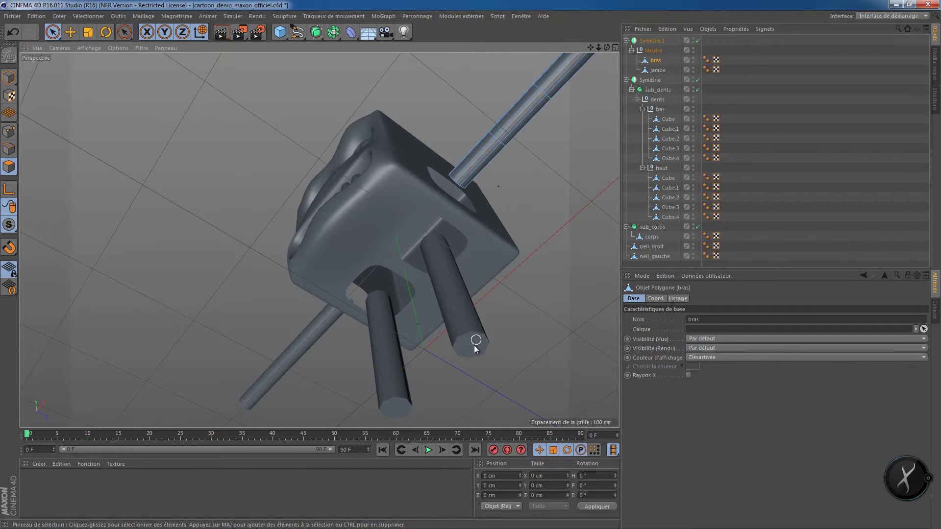
Step: Select and delete the cap polygons at both ends of the leg cylinder jambe
click(659, 70)
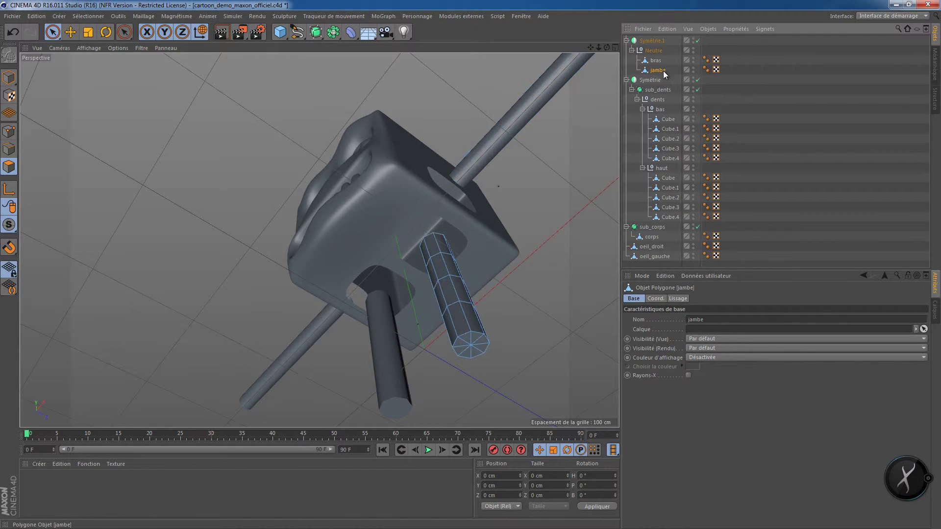
click(472, 347)
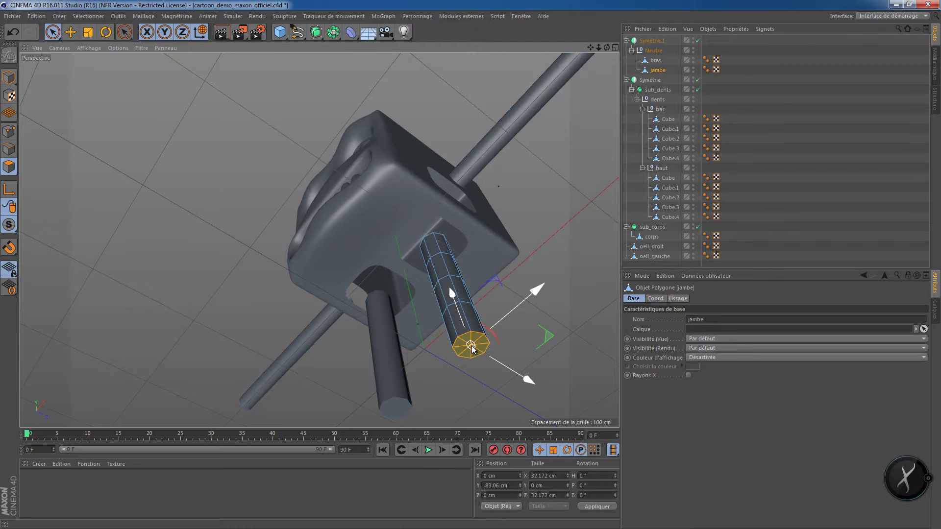
click(437, 376)
alt+drag(500, 295, 445, 266)
scroll(462, 329, up, 5)
click(392, 287)
click(392, 290)
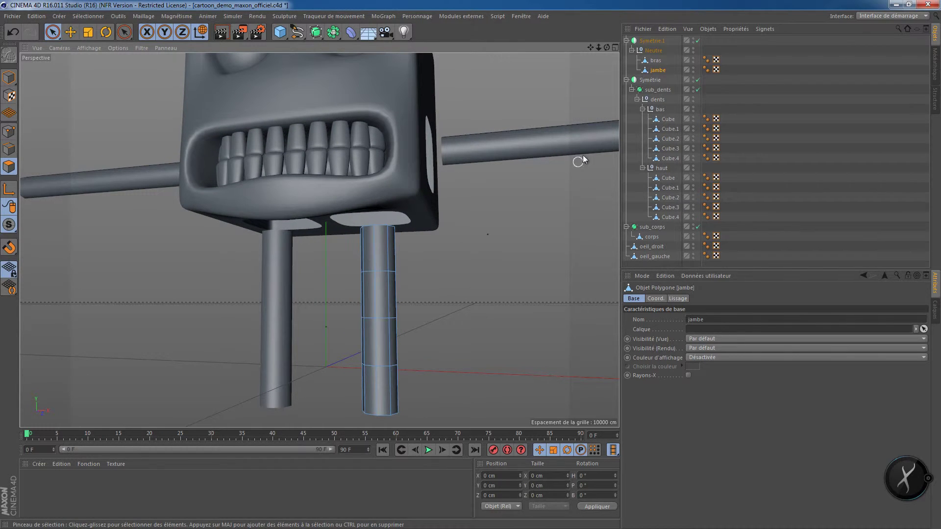
click(626, 40)
click(655, 42)
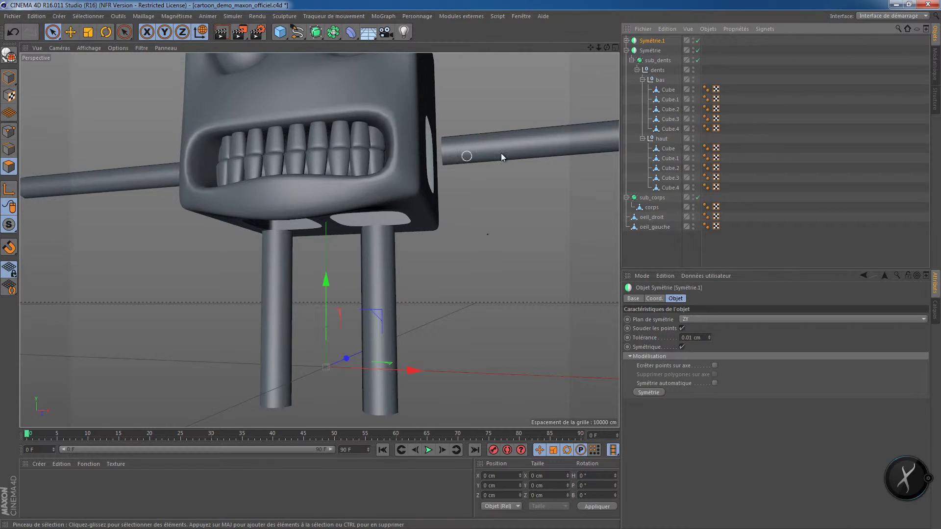
click(626, 40)
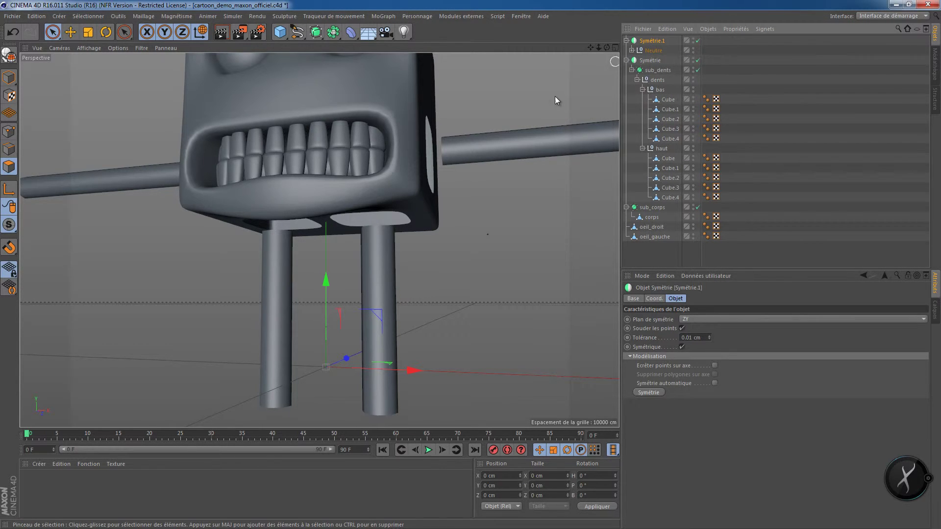
click(654, 51)
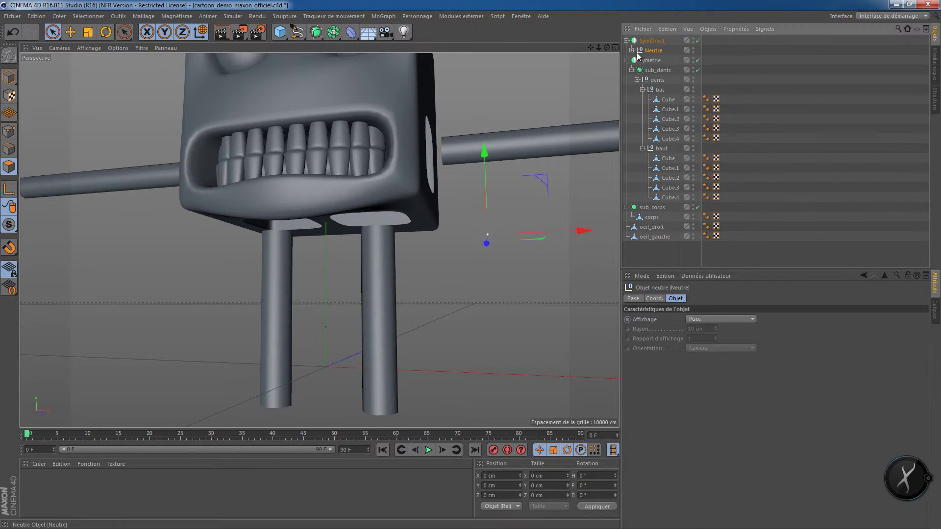
click(633, 51)
Step: Cut an extra edge loop around bras close to its body end with the Knife in Boucle mode, at about 10%
click(654, 61)
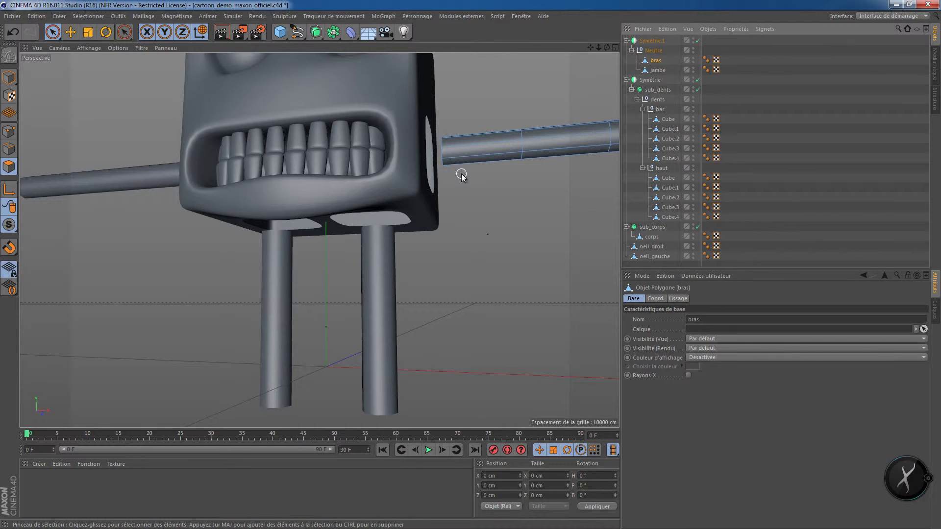
click(481, 153)
right_click(481, 152)
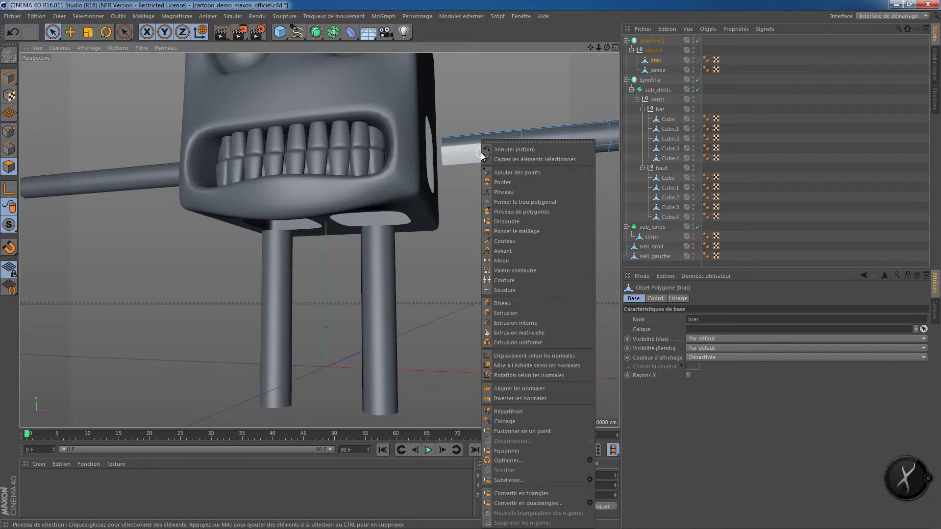
click(515, 242)
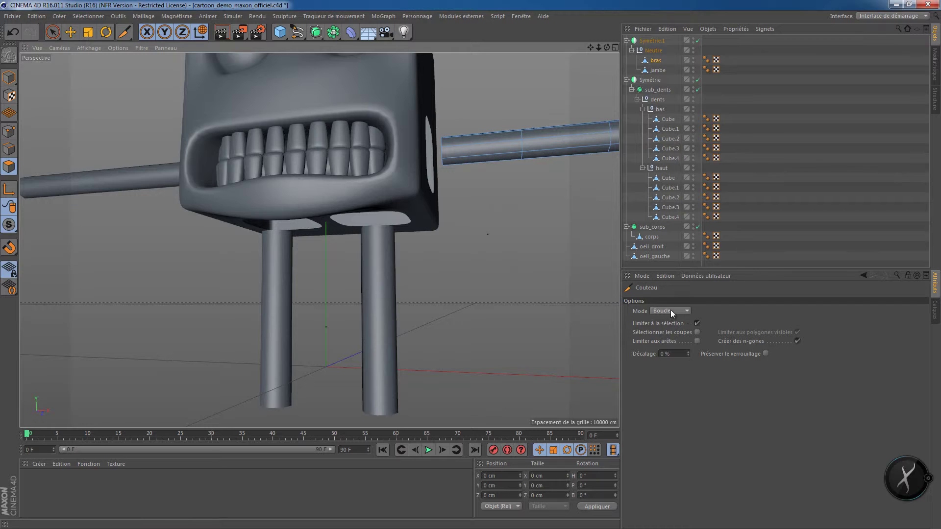
click(685, 310)
click(685, 312)
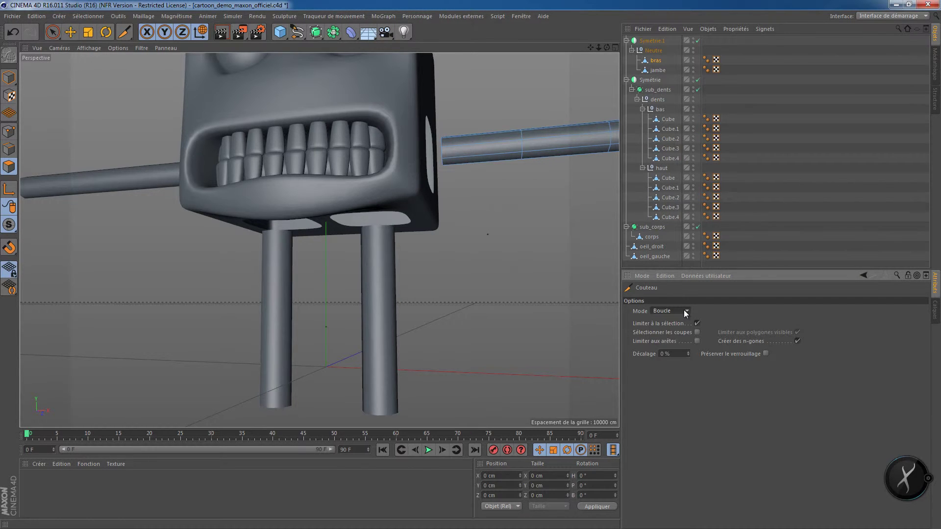
alt+drag(491, 206, 453, 225)
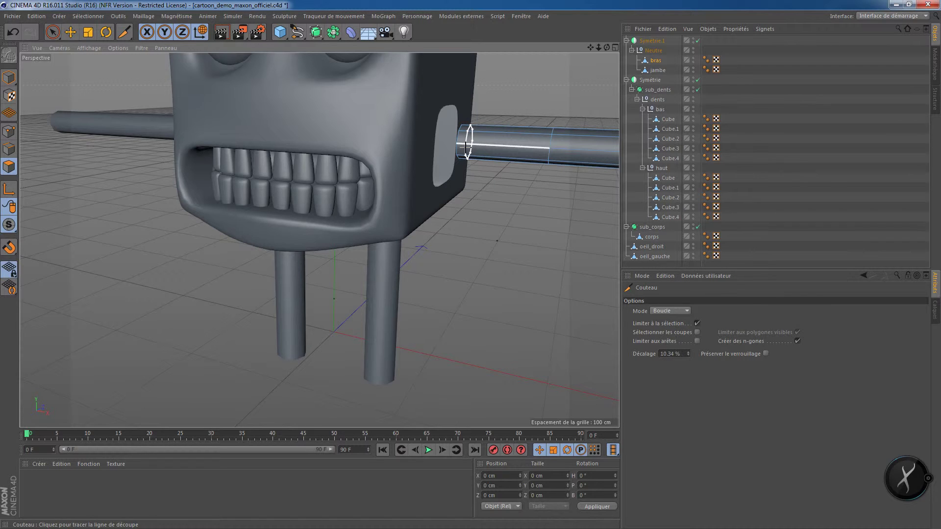
scroll(470, 161, up, 3)
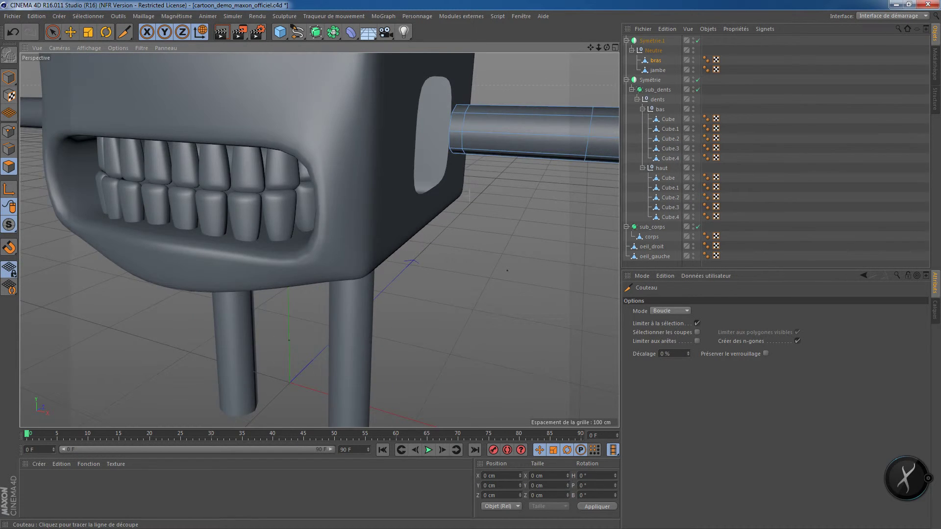
alt+middle_drag(469, 195, 474, 260)
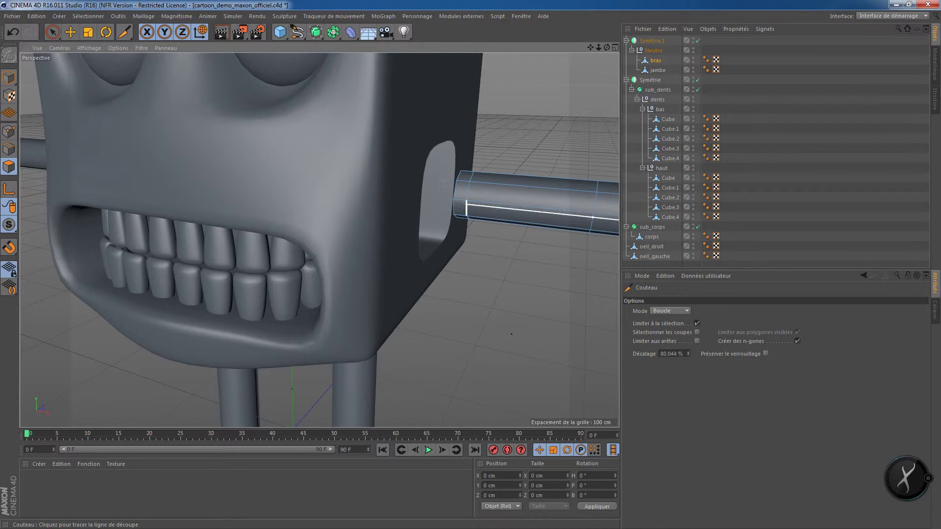
Step: Cut an extra edge loop around jambe just below its upper end with the Knife in loop mode
alt+right_drag(429, 245, 422, 246)
alt+drag(392, 278, 447, 249)
alt+middle_drag(447, 249, 442, 172)
click(658, 70)
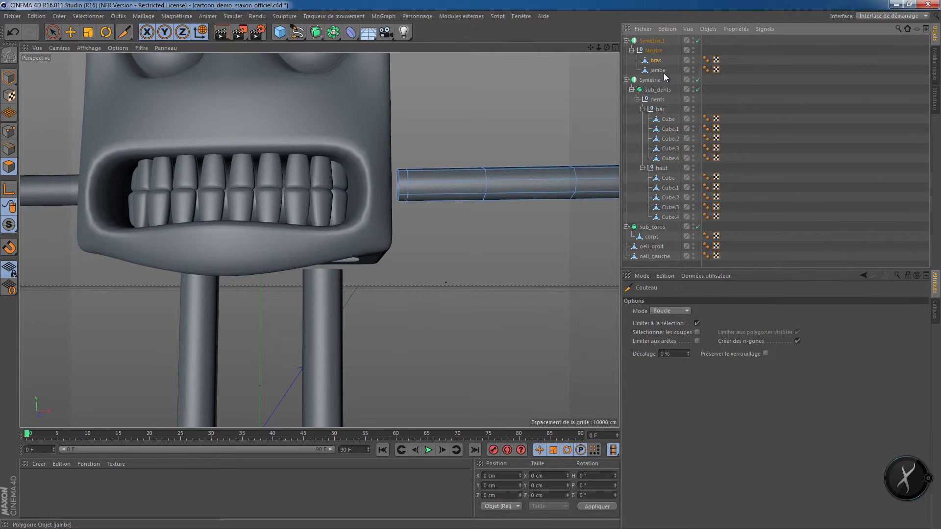
scroll(380, 288, up, 3)
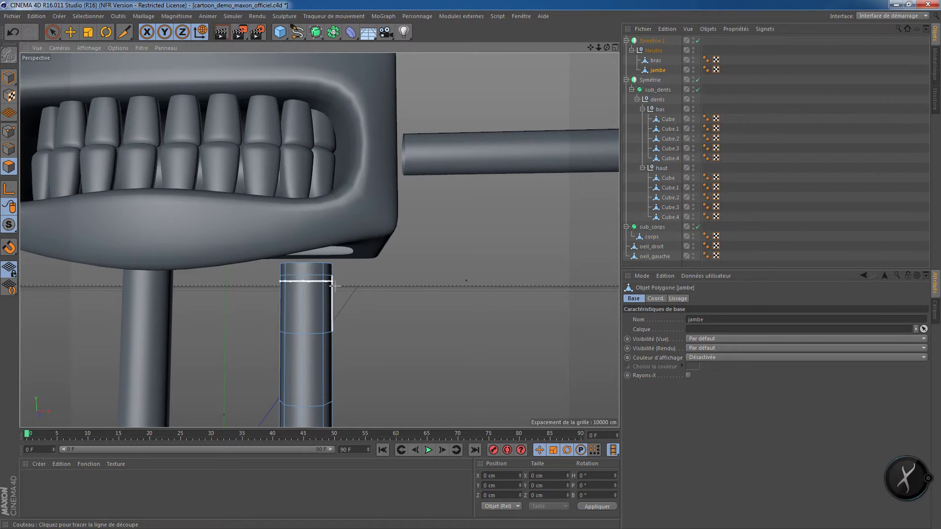
scroll(408, 291, down, 1)
alt+drag(402, 302, 390, 308)
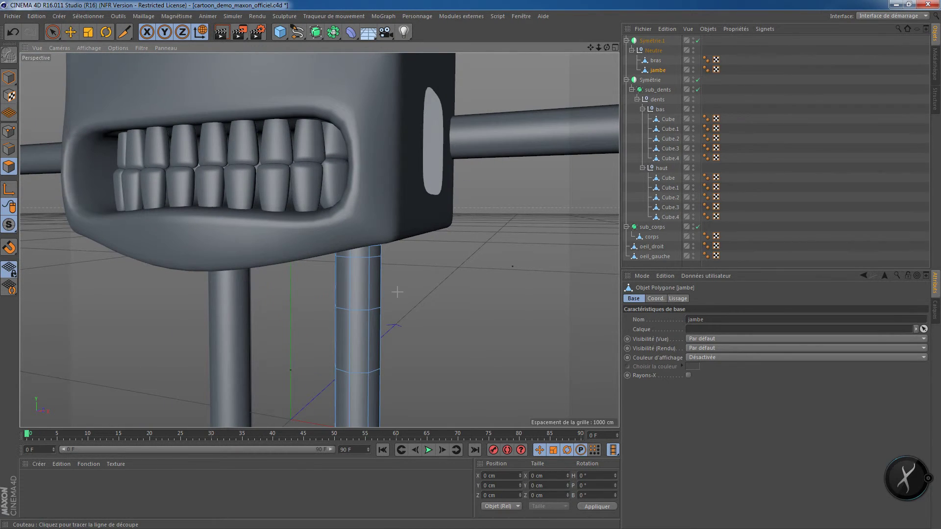
scroll(397, 293, down, 2)
alt+middle_drag(408, 269, 391, 311)
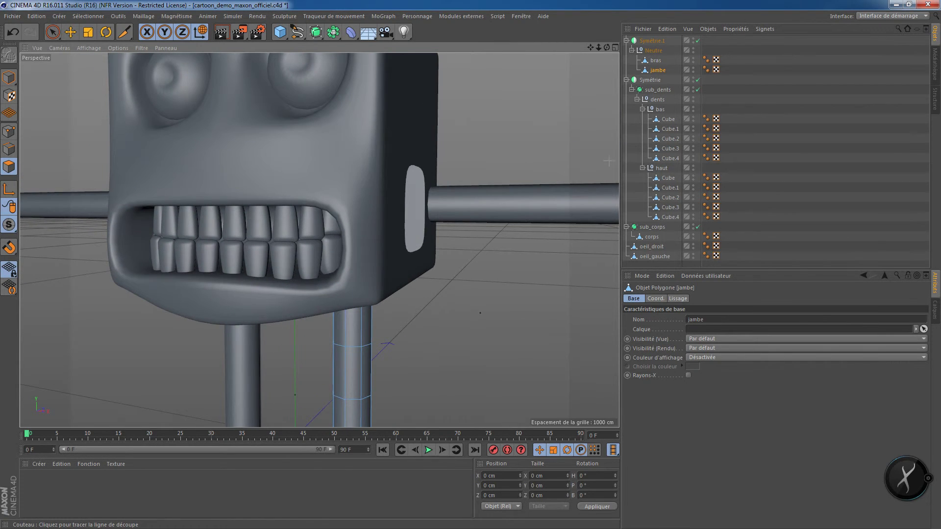
Step: Convert the Symétrie.1 generator into an object with Convertir en objet and delete the original generator
click(652, 41)
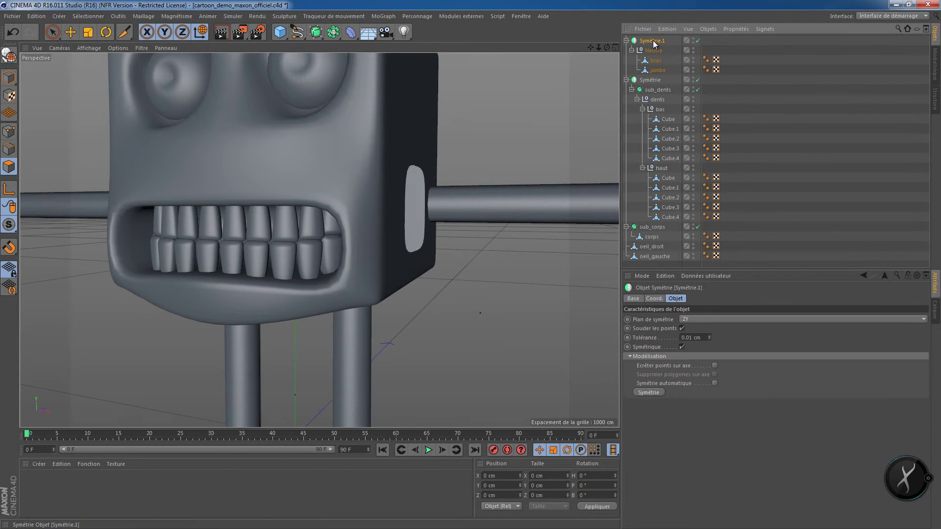
click(626, 40)
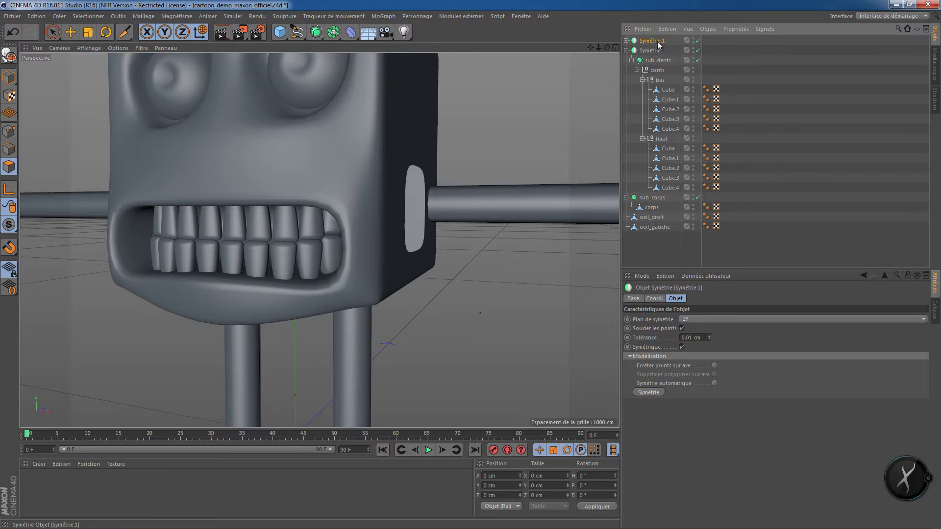
right_click(658, 45)
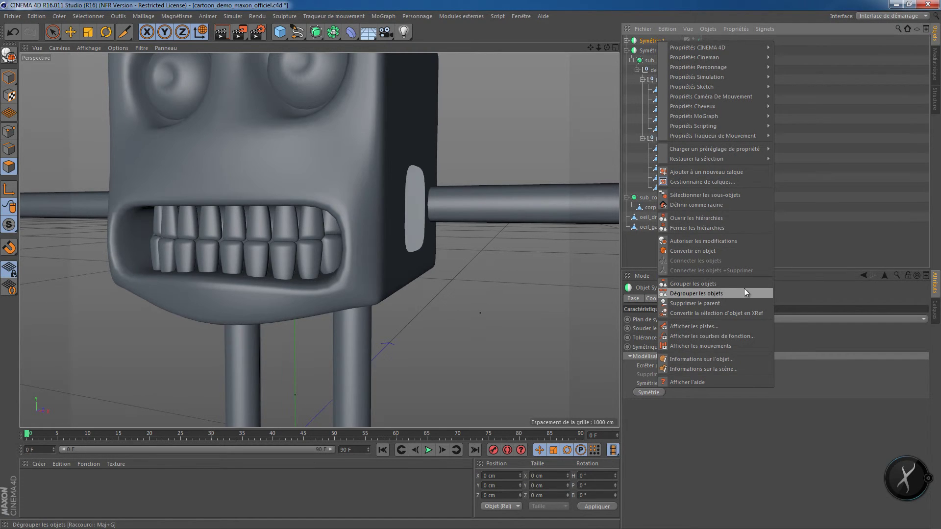
click(708, 252)
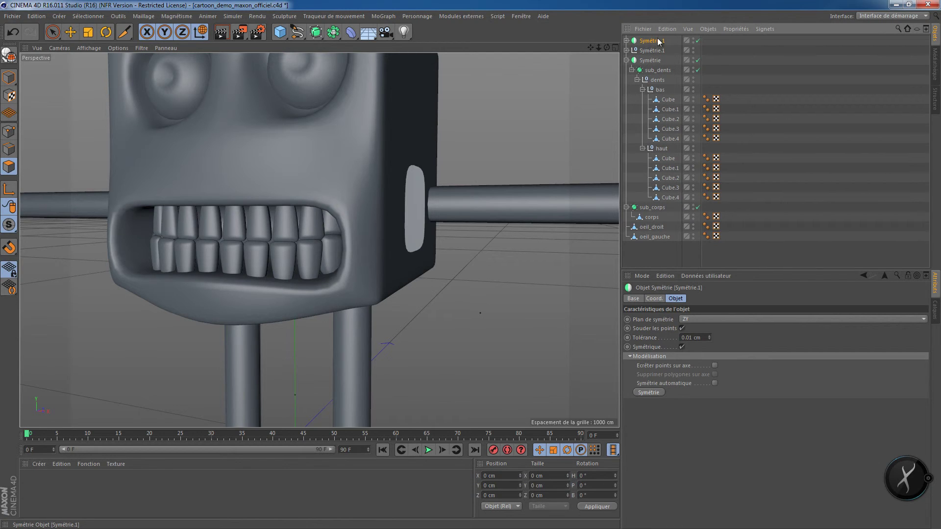
key(Delete)
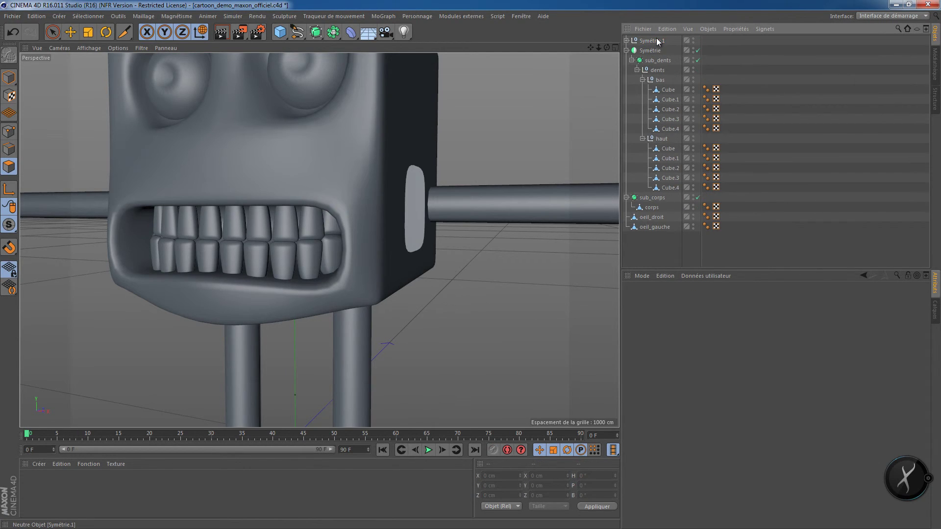
Step: Move bras and jambe together out of the Neutre group to the root level, directly below the sub_corps hierarchy
click(626, 40)
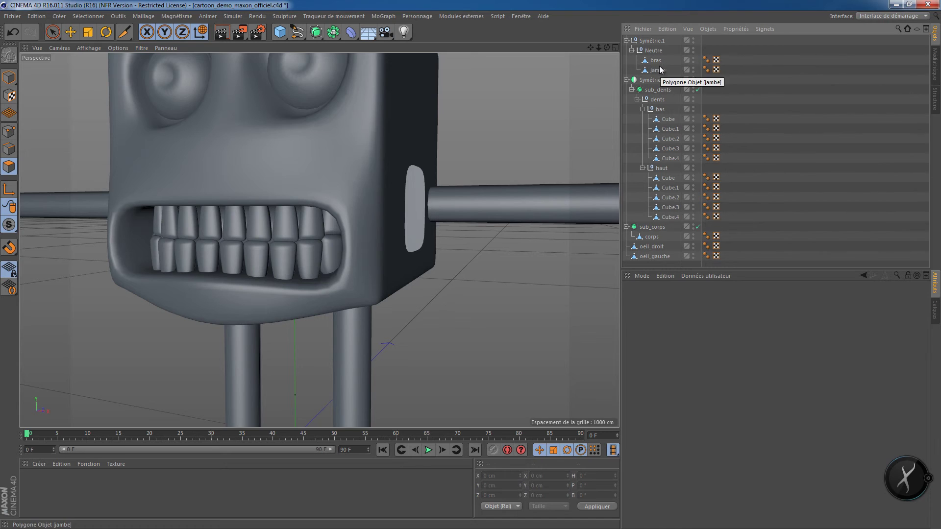
click(633, 50)
click(632, 51)
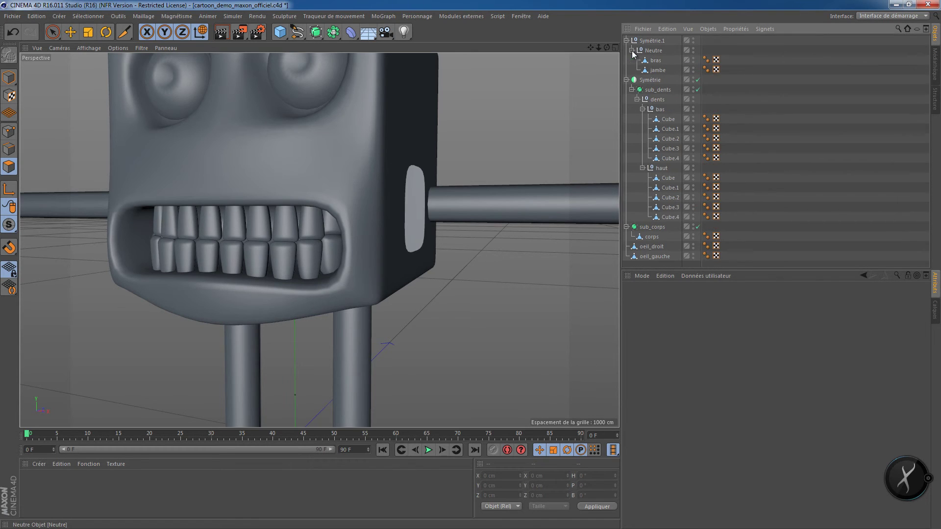
click(655, 61)
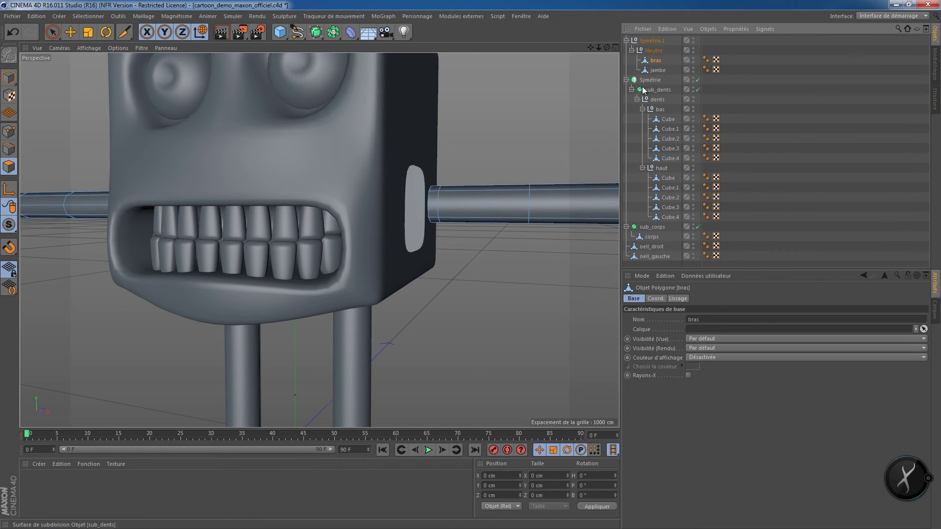
click(660, 66)
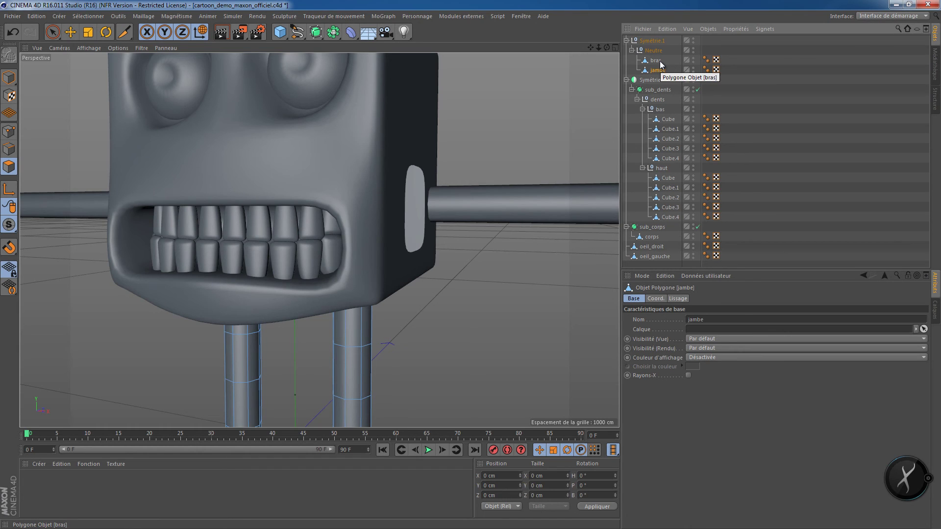
ctrl+click(660, 61)
drag(657, 66, 647, 243)
Step: Delete the emptied Symétrie.1 null and collapse the Symétrie hierarchy of the teeth
click(651, 42)
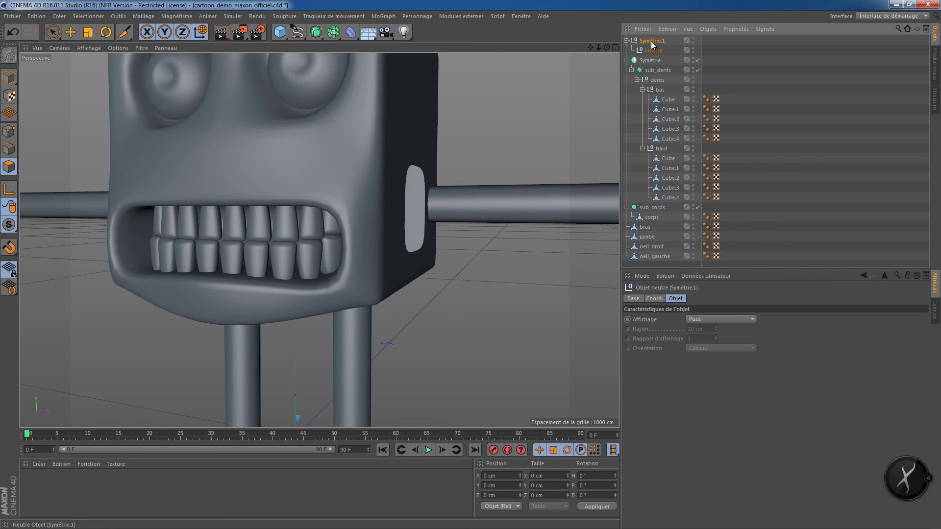
key(Delete)
click(627, 41)
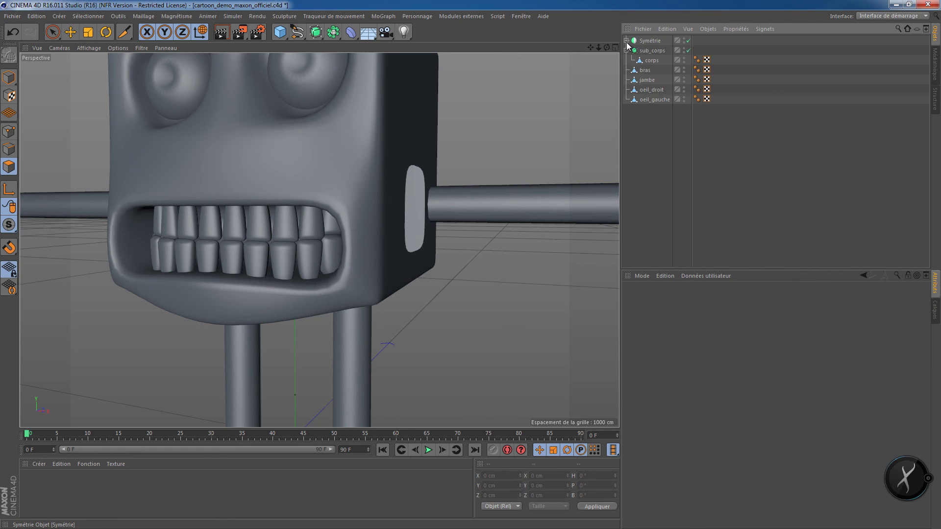